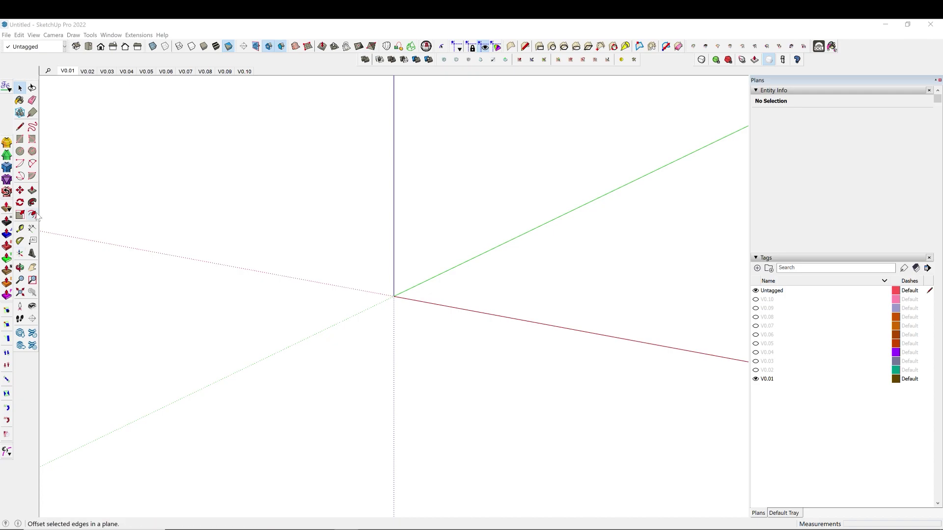
Step: Set the model's measurement unit format to Decimal and its length unit to millimetres
click(137, 35)
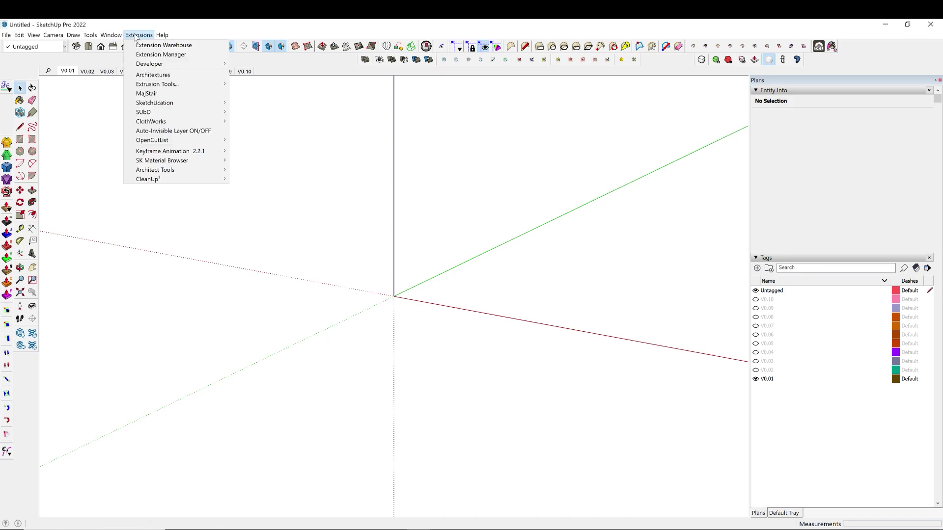
mouse_move(111, 36)
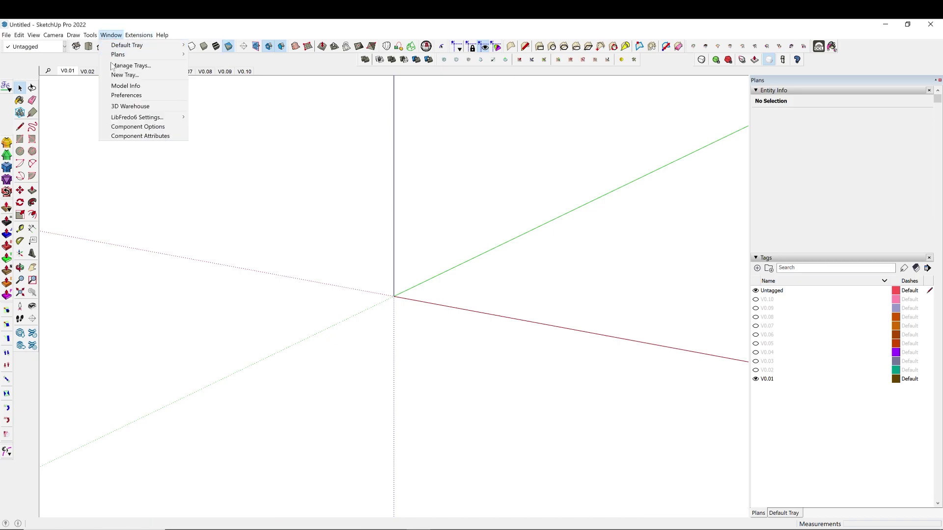
click(117, 86)
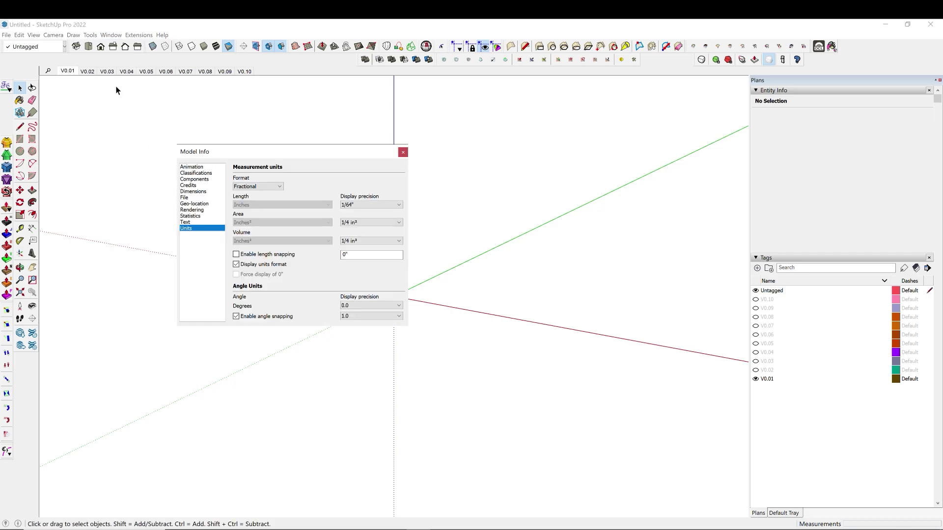
click(280, 191)
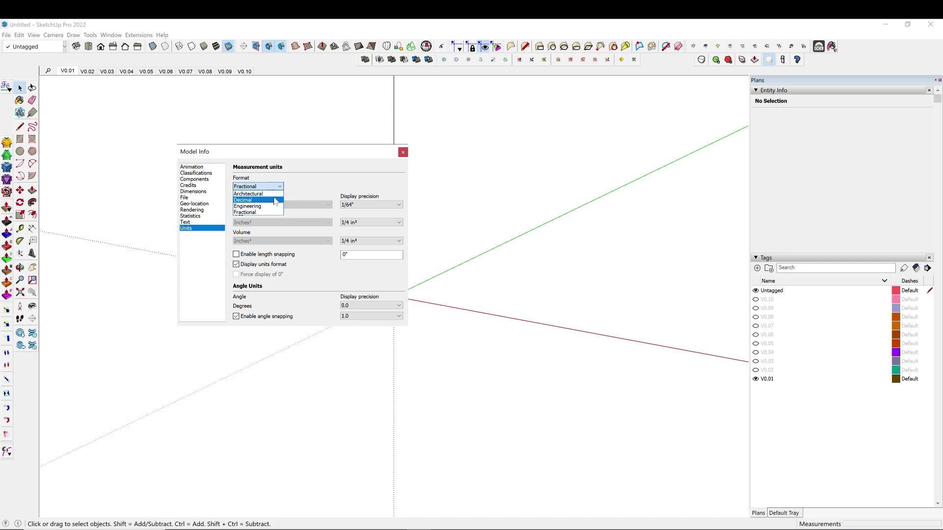
click(274, 200)
click(282, 205)
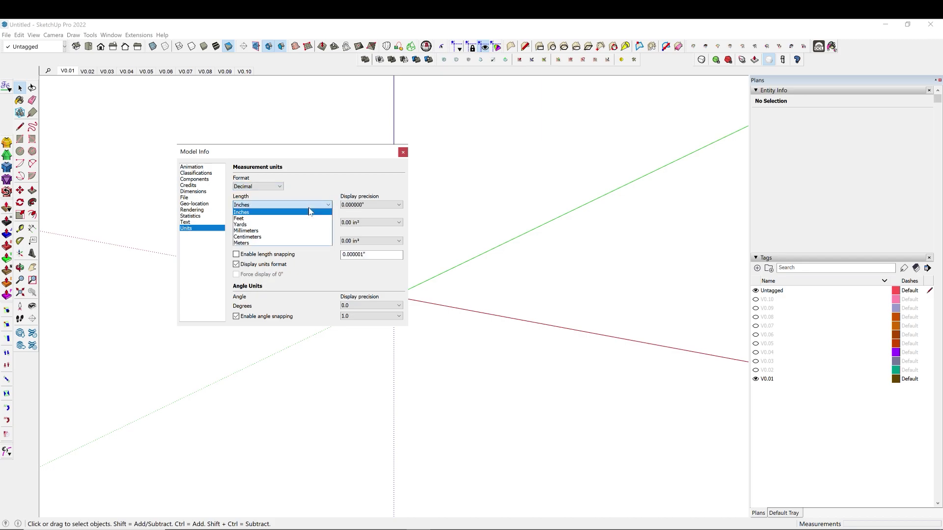
click(284, 234)
Step: Set the area and volume units to square and cubic millimetres, with a length display precision of 0.0 mm
click(282, 223)
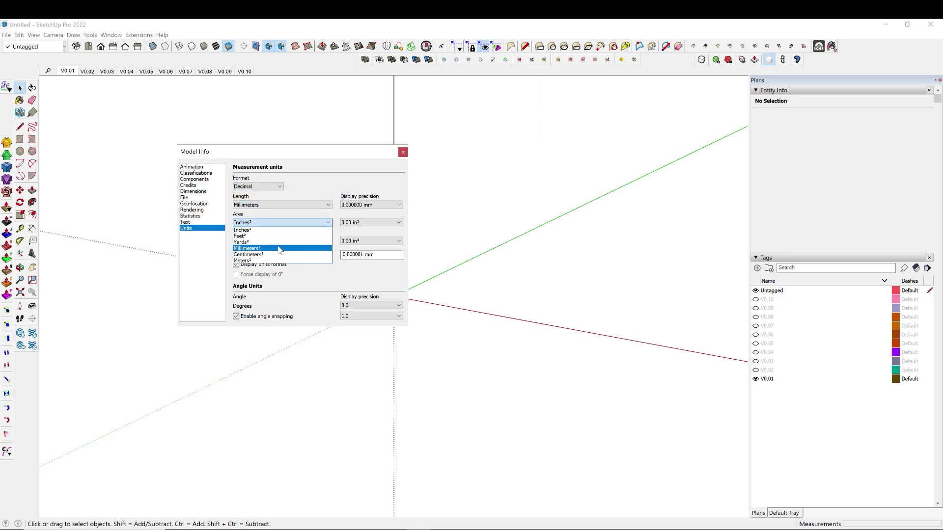
click(282, 248)
click(279, 242)
click(252, 273)
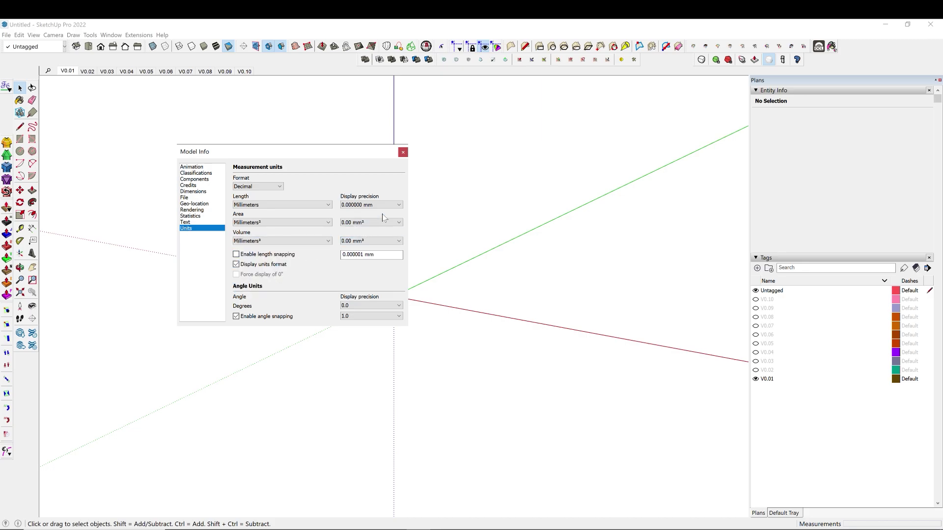
click(397, 209)
click(382, 218)
click(403, 153)
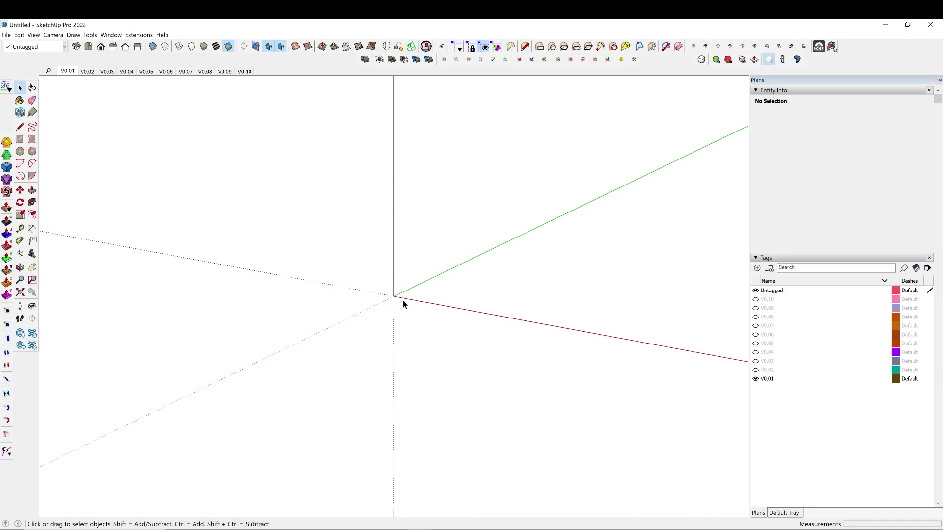
Step: Draw a circle with an 8 mm radius on the ground plane, centred on the origin
key(c)
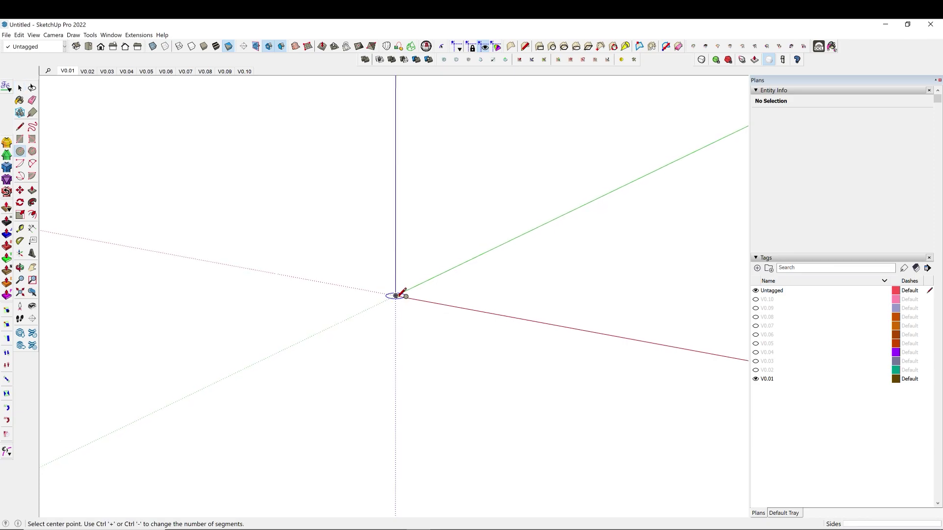
click(396, 296)
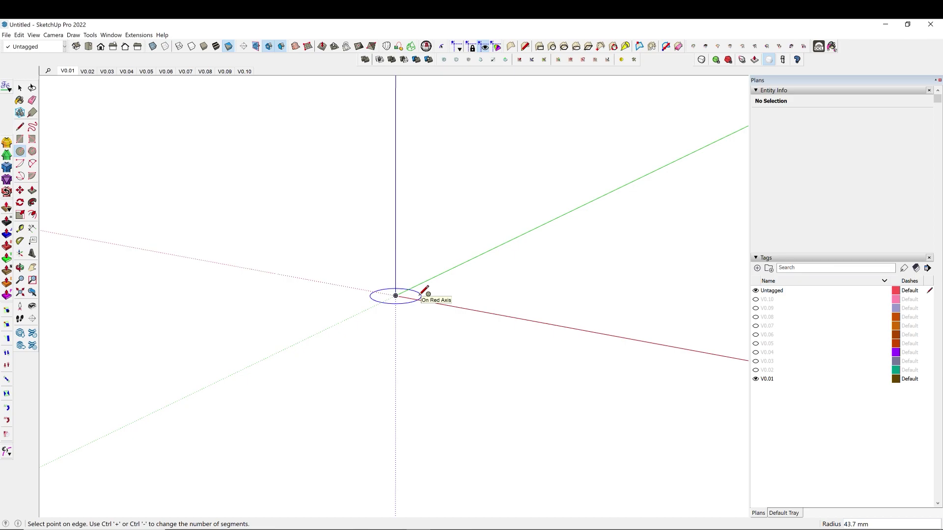
text(8)
key(Return)
scroll(415, 270, up, 5)
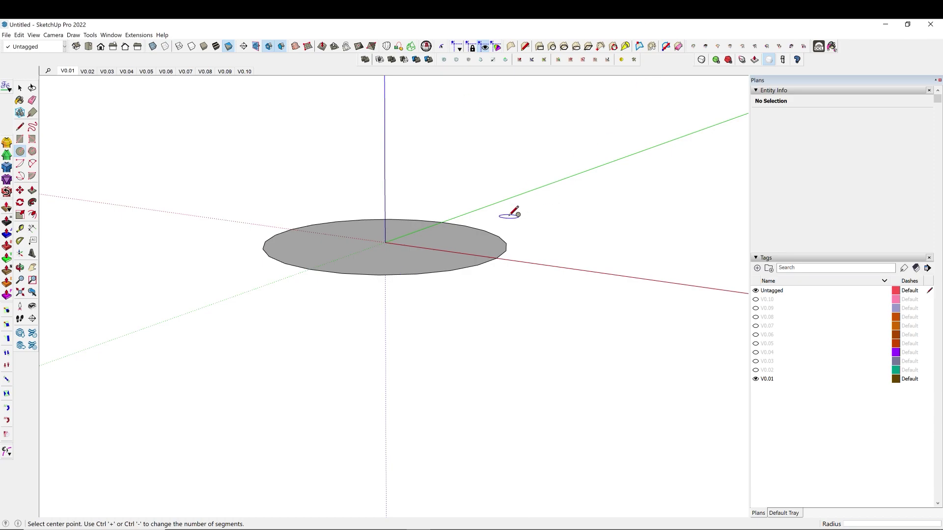
scroll(408, 271, up, 3)
Step: Offset the circle's edge 2.5 mm inward
key(space)
click(422, 261)
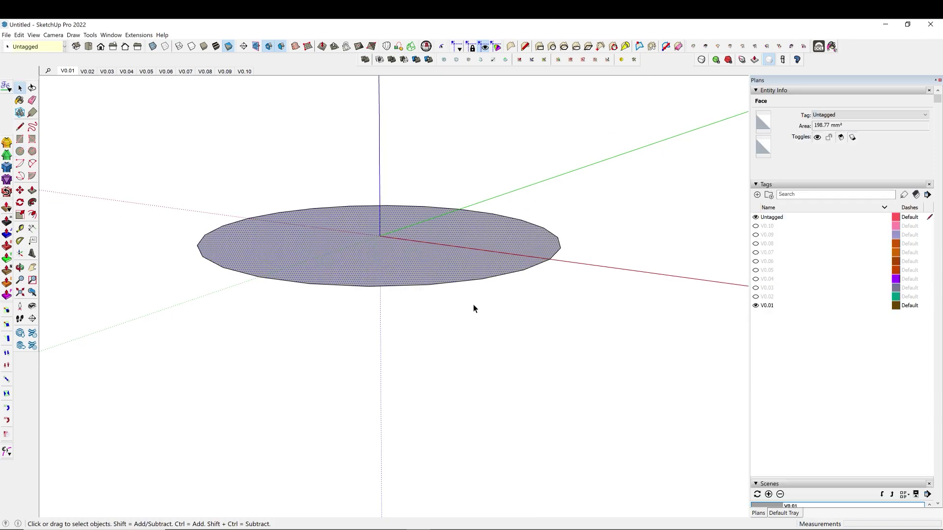
key(f)
double_click(533, 266)
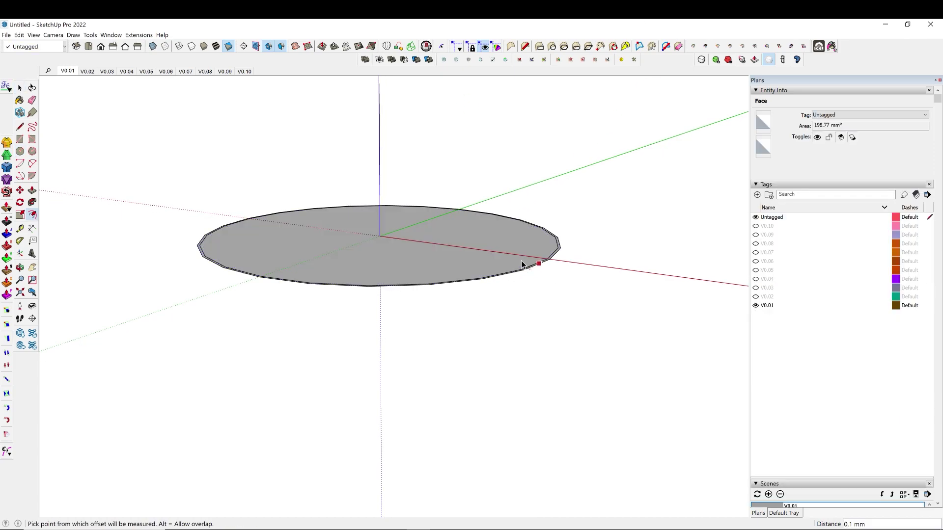
text(2.5)
key(Return)
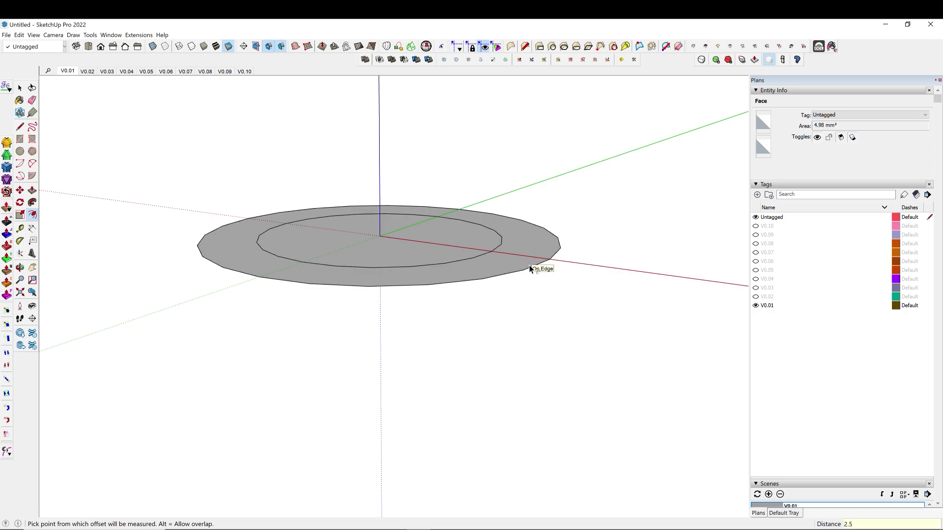
Step: Delete the inner circular face so that only the flat ring is left
middle_drag(541, 167, 636, 295)
scroll(410, 273, up, 2)
key(space)
click(411, 286)
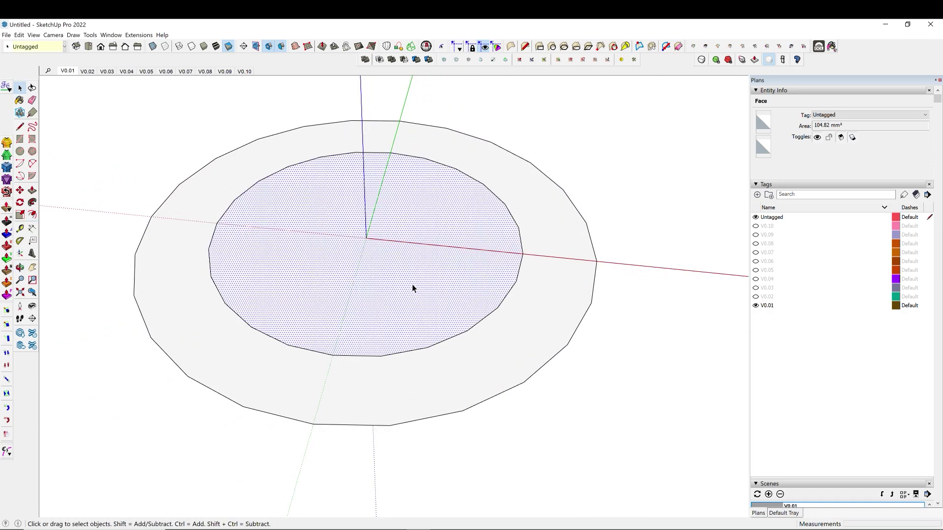
key(Delete)
Step: Extrude the ring face upward 10 mm with Push/Pull to form a hollow cylinder
middle_drag(463, 378, 556, 318)
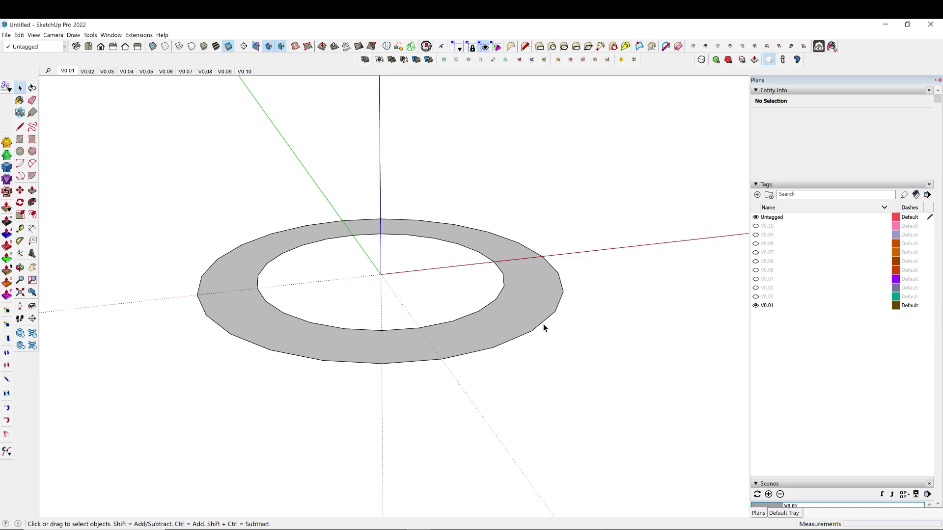
key(p)
click(482, 333)
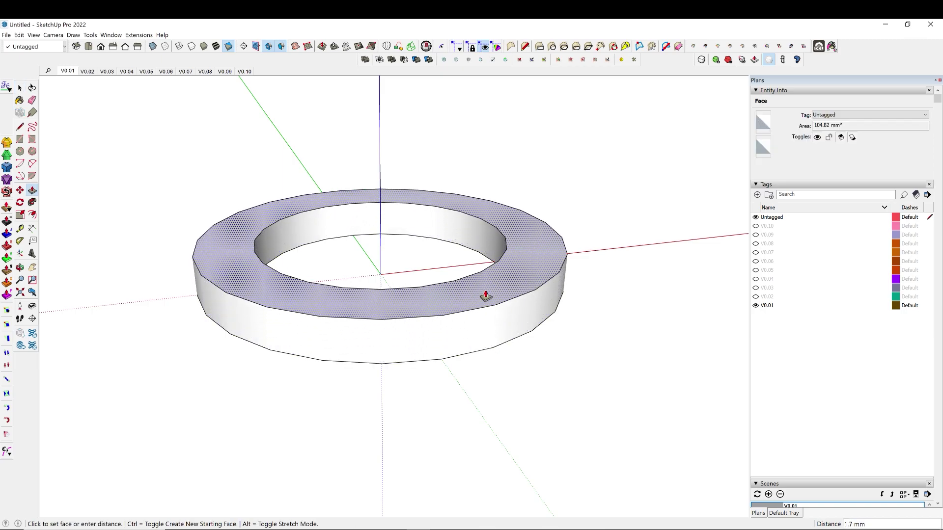
key(Return)
scroll(591, 263, down, 5)
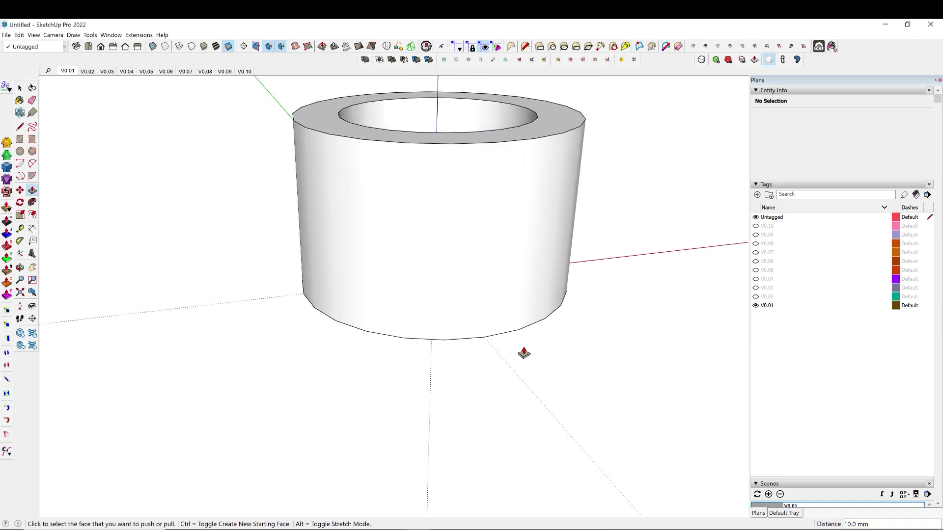
Step: Scale the cylinder's bottom outer circle about its centre to 12 mm along the green axis
middle_drag(478, 415, 491, 162)
middle_drag(447, 335, 458, 291)
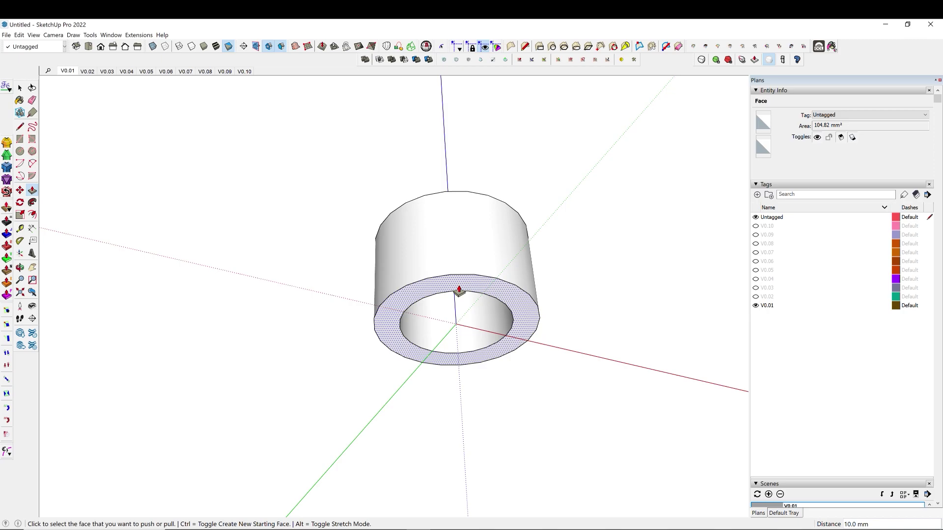
key(space)
click(501, 279)
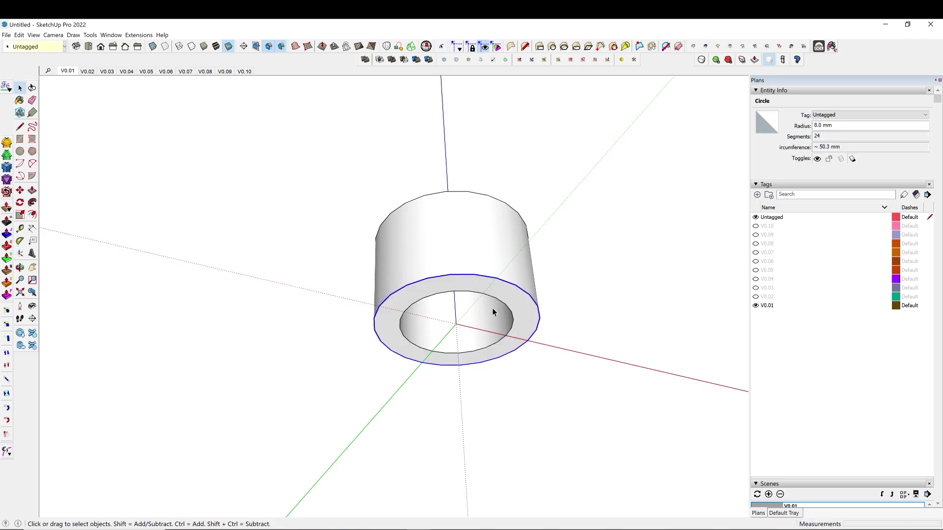
key(s)
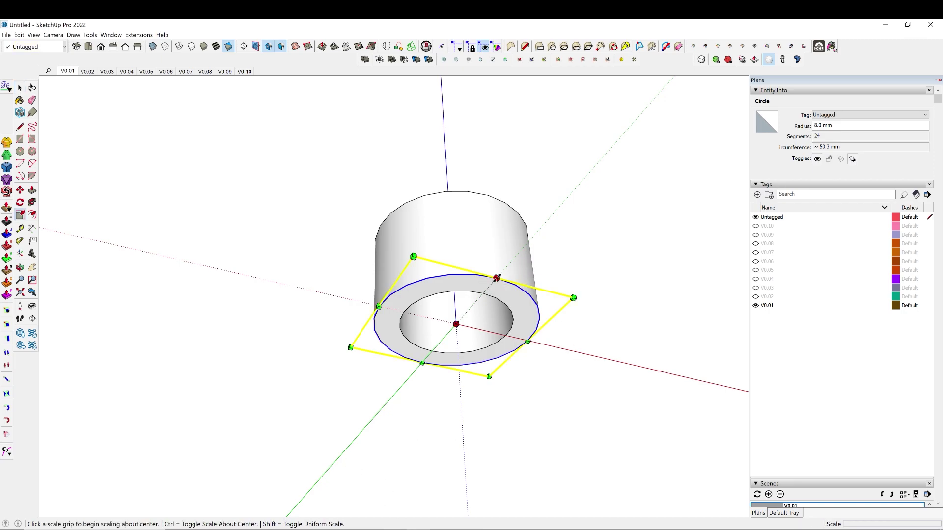
click(496, 278)
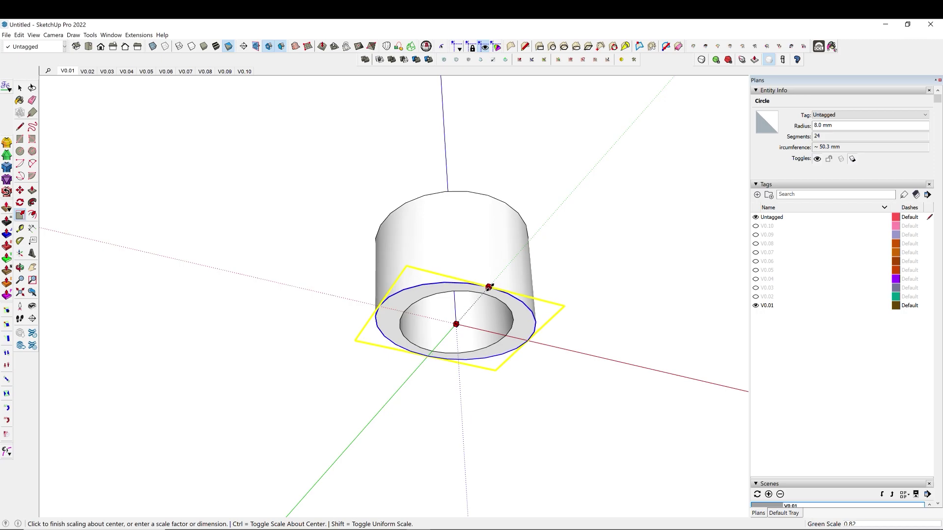
click(489, 287)
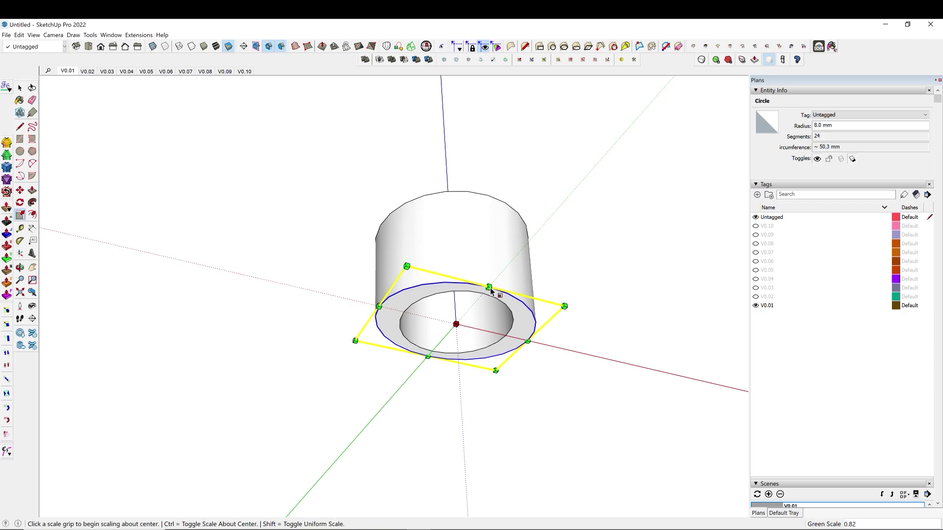
text(12mm)
key(Return)
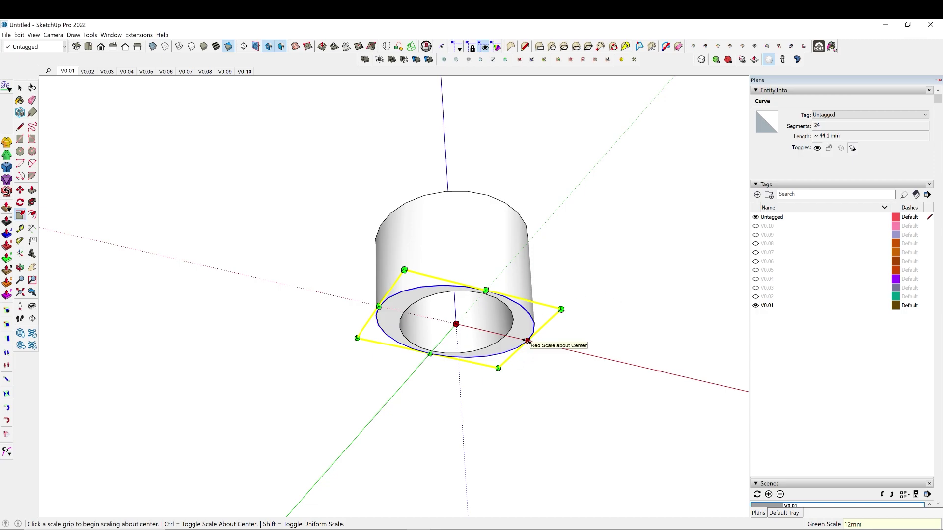
Step: Scale the same bottom circle about its centre to 12 mm along the red axis, then clear the selection
click(527, 341)
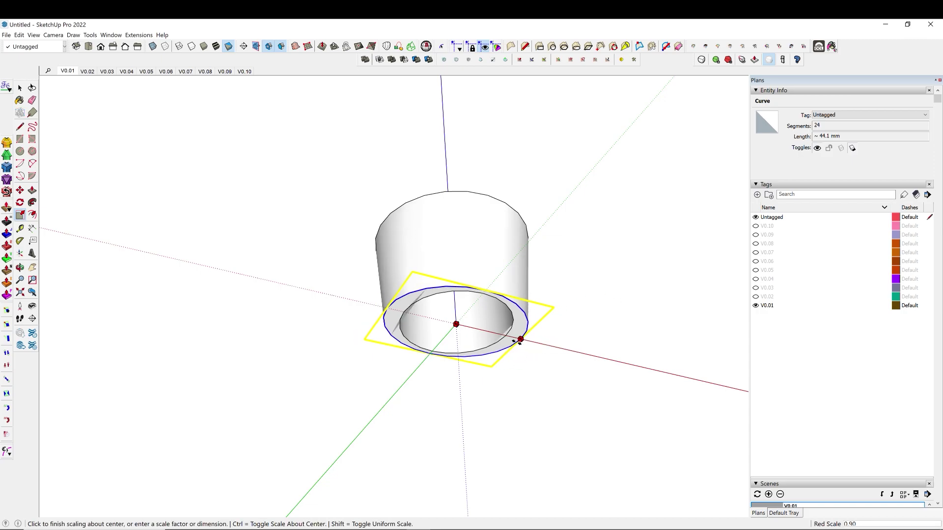
click(520, 340)
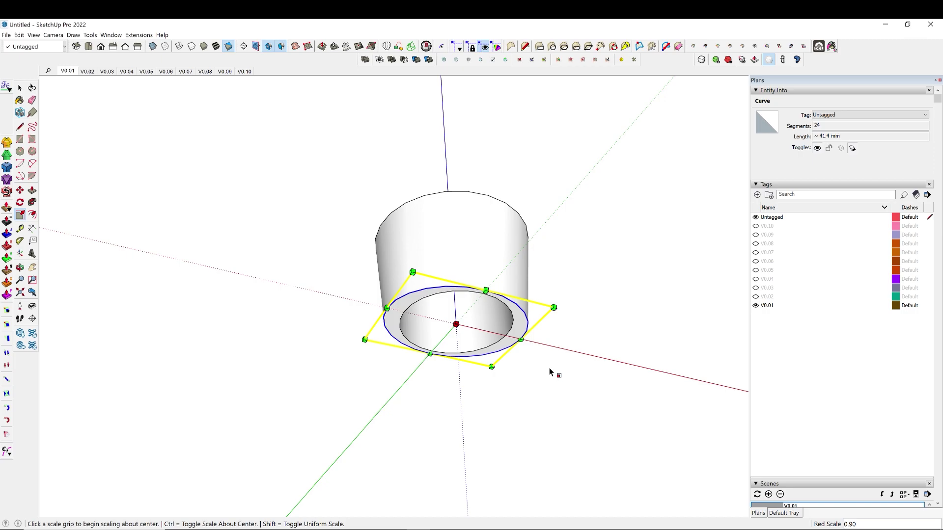
key(Return)
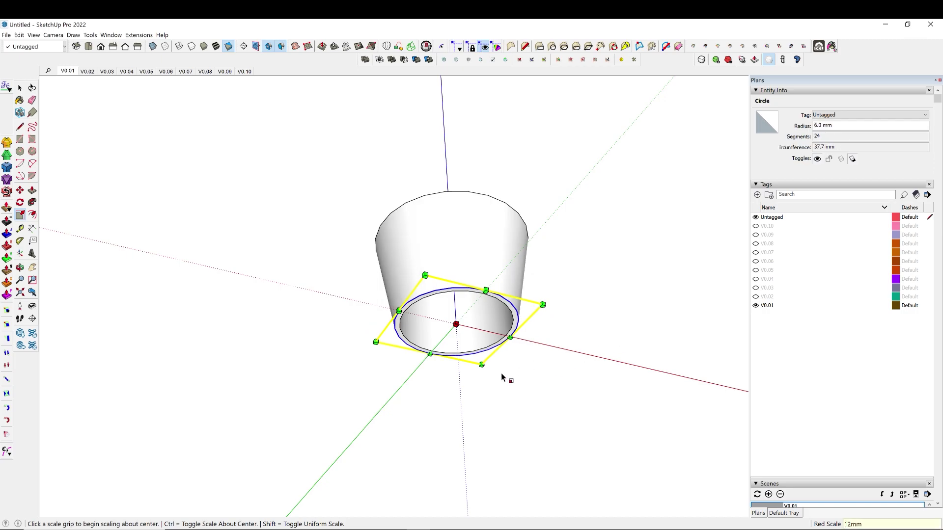
key(space)
click(509, 397)
Step: Select all the connected geometry of the tapered ring and make it a group
middle_drag(479, 358, 440, 429)
middle_drag(442, 380, 444, 511)
middle_drag(445, 408, 495, 362)
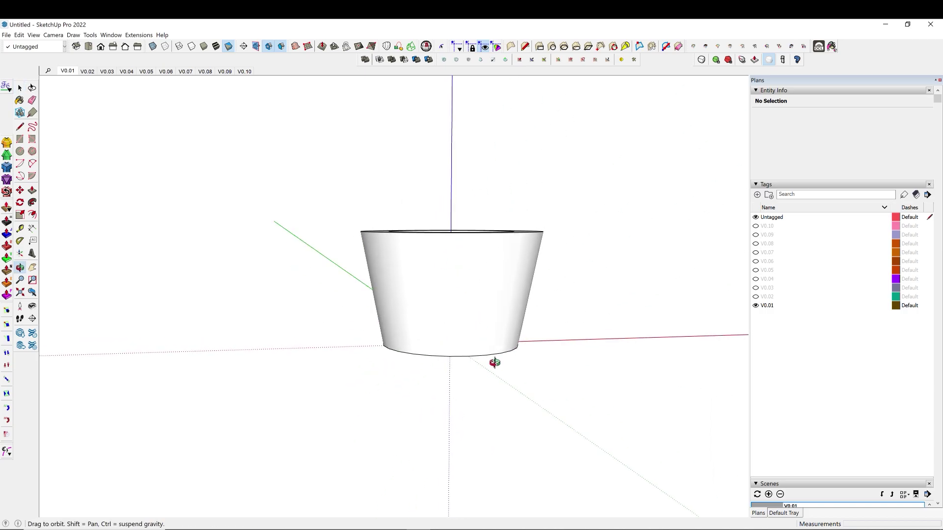
triple_click(456, 290)
right_click(457, 290)
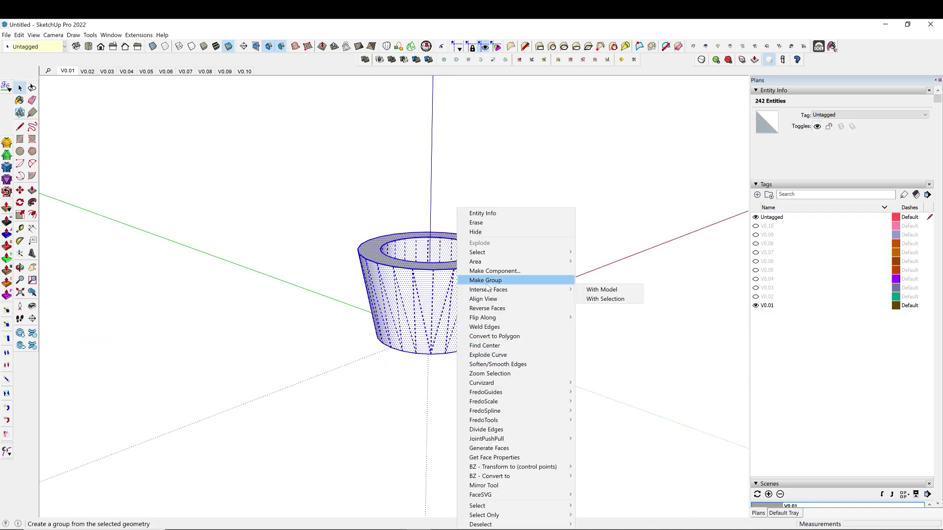
click(486, 281)
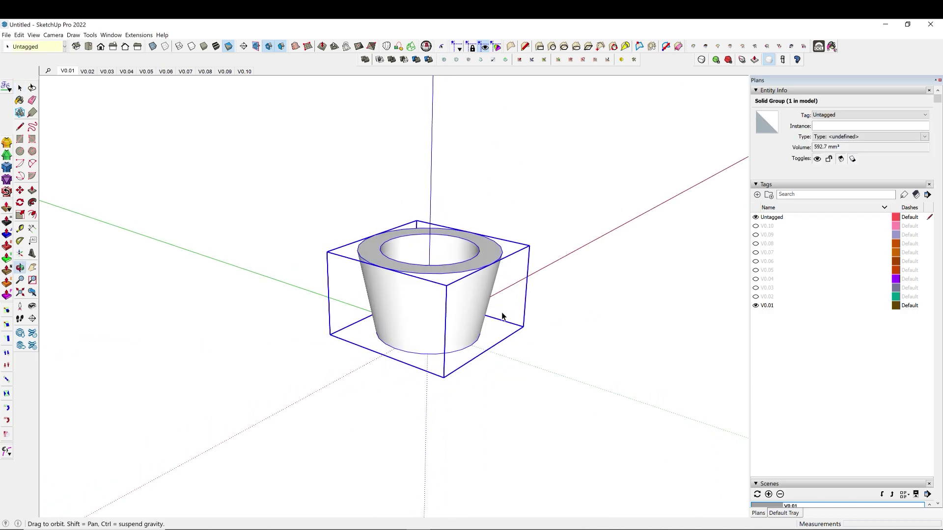
Step: Place a copy of the tapered ring group about 25 mm away along the green axis
key(m)
click(463, 310)
scroll(364, 296, down, 3)
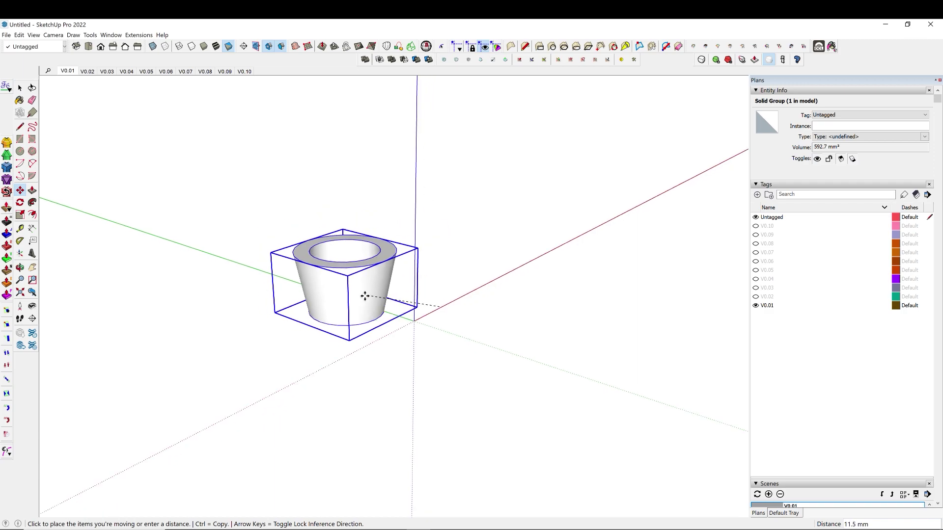
key(ctrl)
click(515, 338)
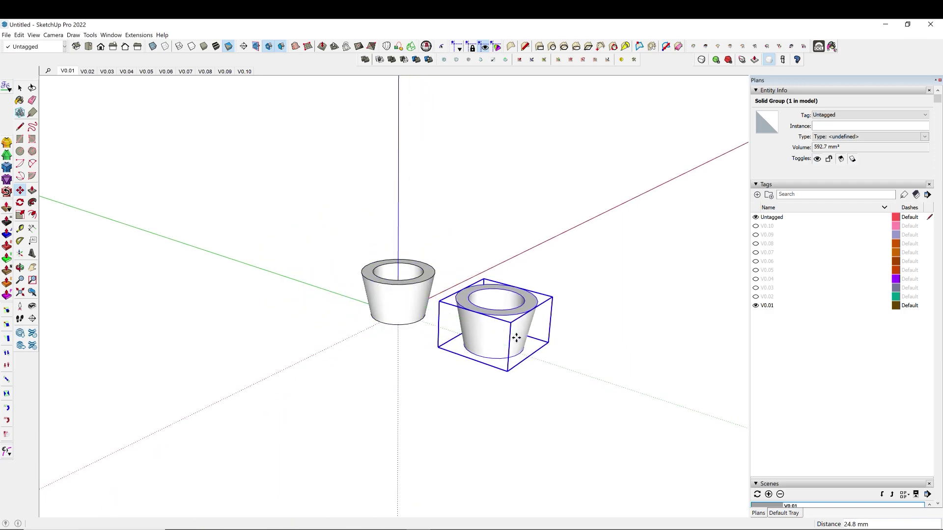
scroll(531, 304, up, 3)
scroll(532, 296, up, 1)
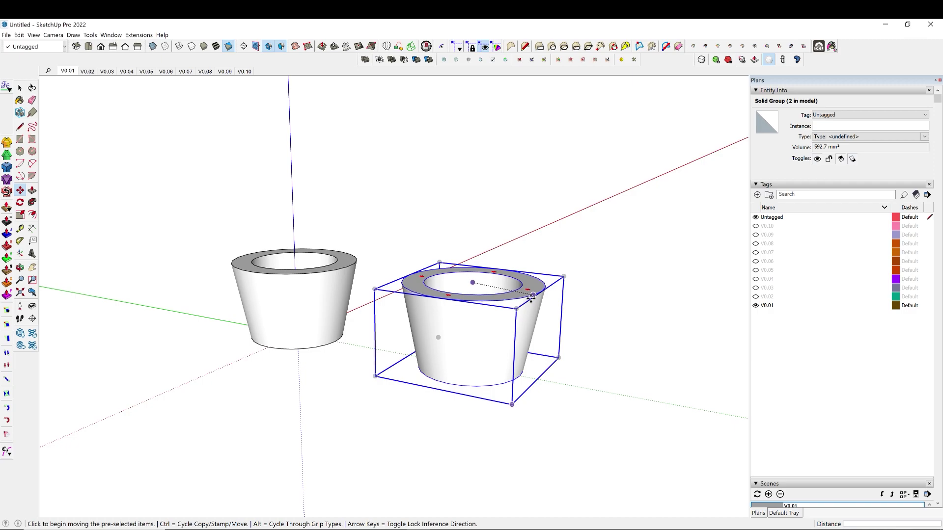
Step: Inside the copied ring group, copy the top ring face 5 mm straight down along the blue axis
key(space)
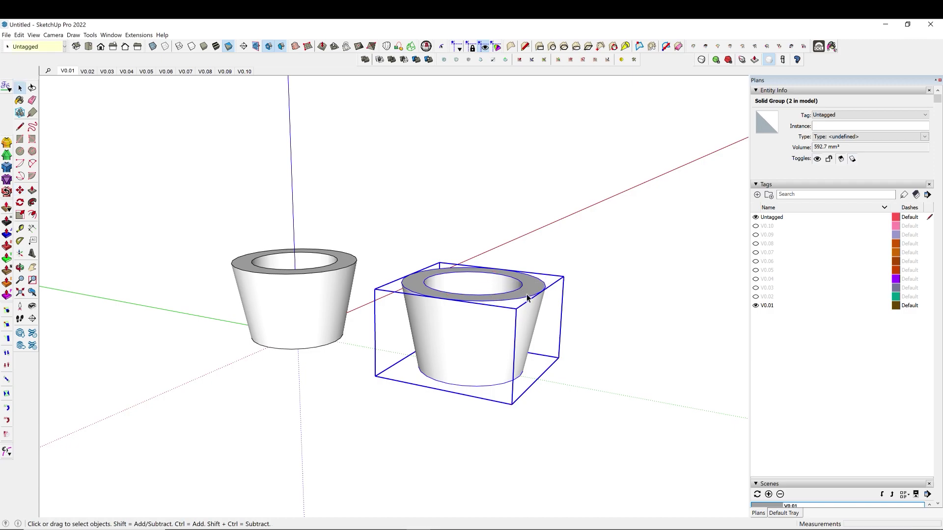
double_click(528, 294)
triple_click(528, 295)
click(530, 292)
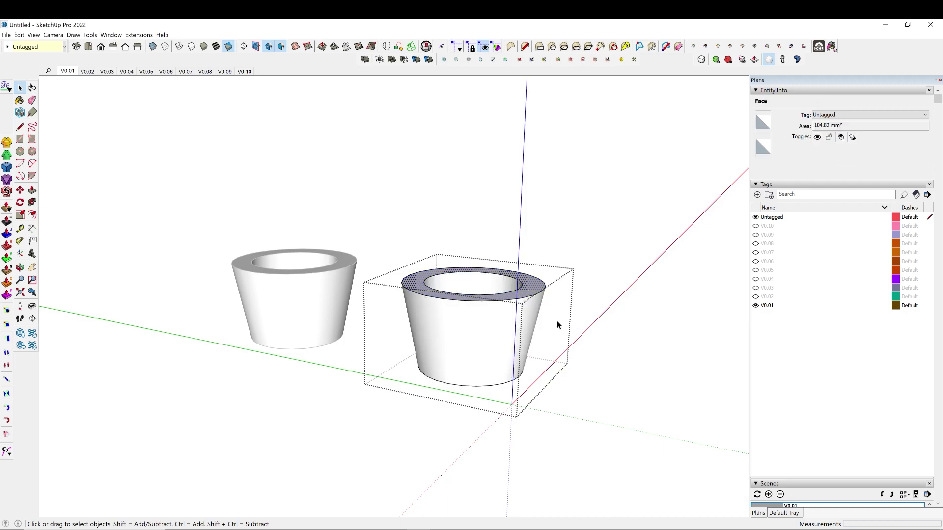
key(m)
key(ctrl)
click(527, 297)
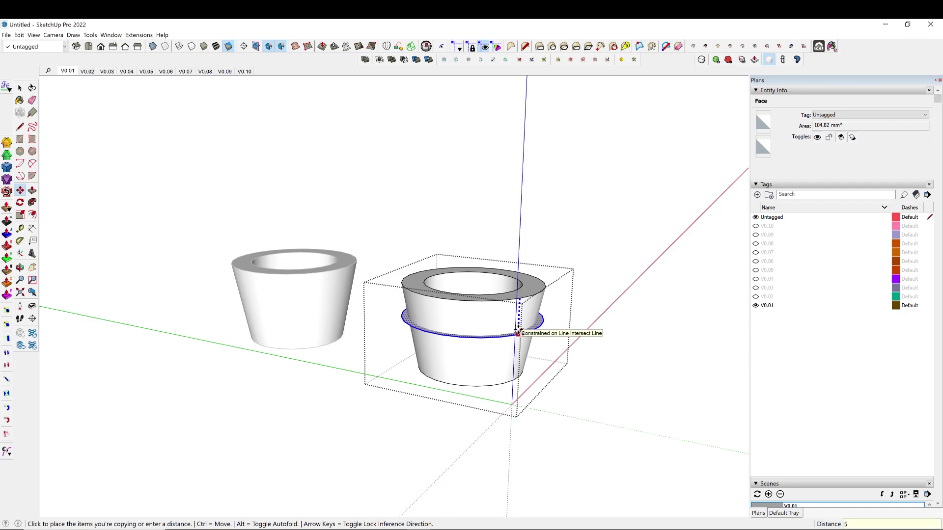
key(Return)
middle_drag(545, 365, 653, 381)
scroll(484, 330, up, 2)
key(space)
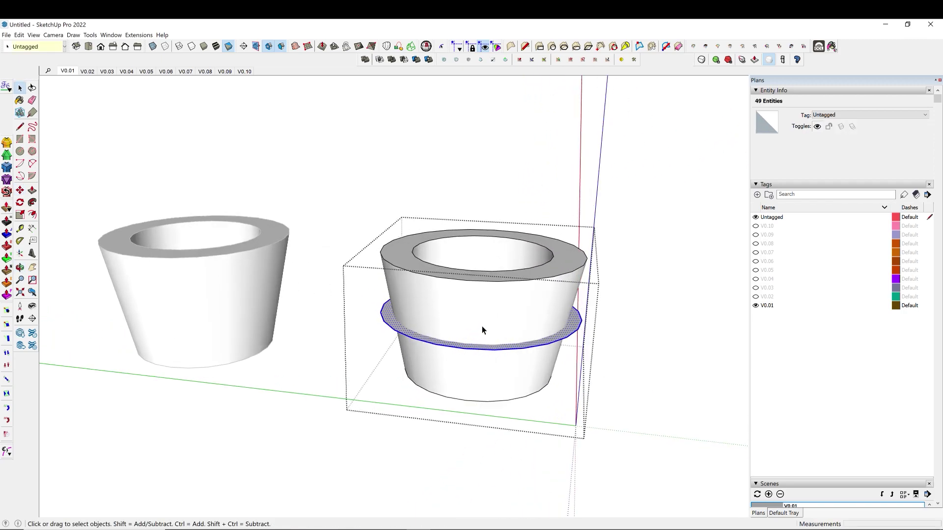
Step: Intersect all the copied ring's faces with the selection, and delete the overhanging part of the lowered ring face
triple_click(482, 326)
middle_drag(439, 291, 546, 316)
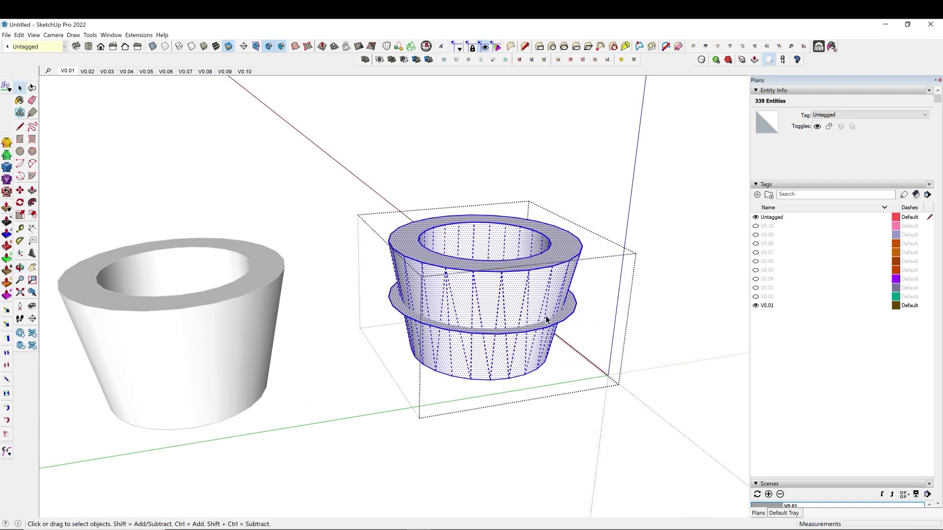
right_click(511, 303)
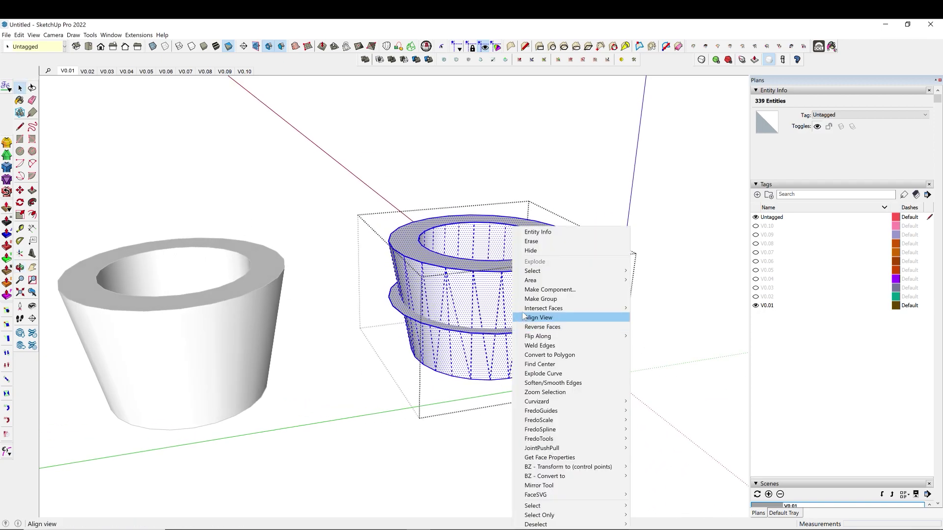
mouse_move(549, 309)
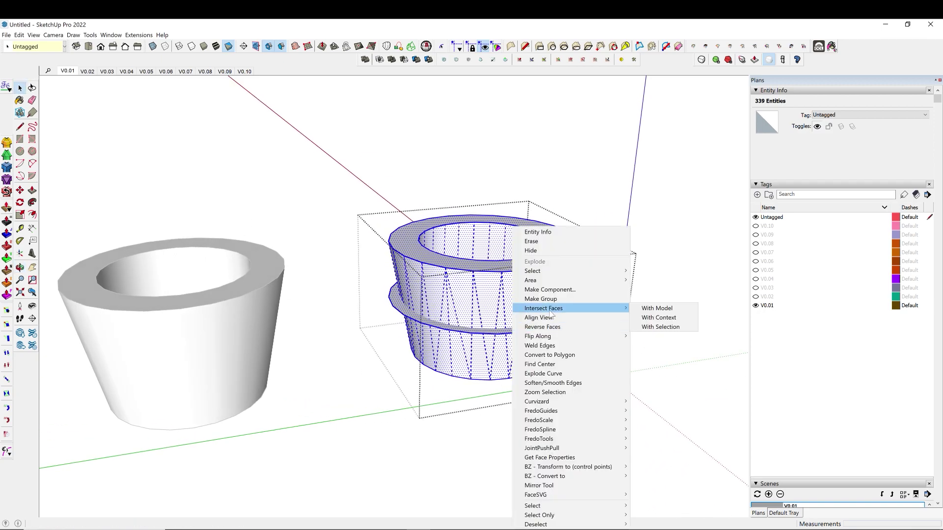
click(647, 328)
middle_drag(520, 344, 483, 315)
scroll(490, 322, up, 2)
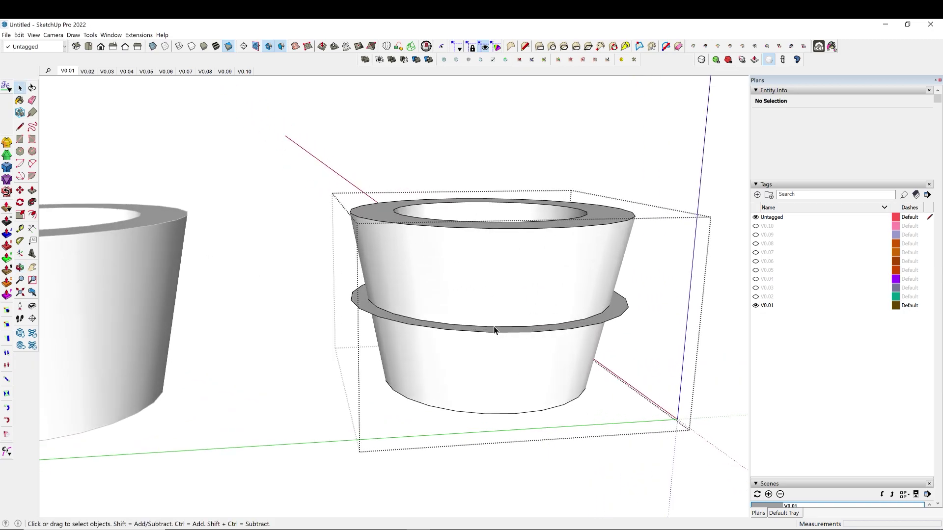
click(498, 334)
key(Delete)
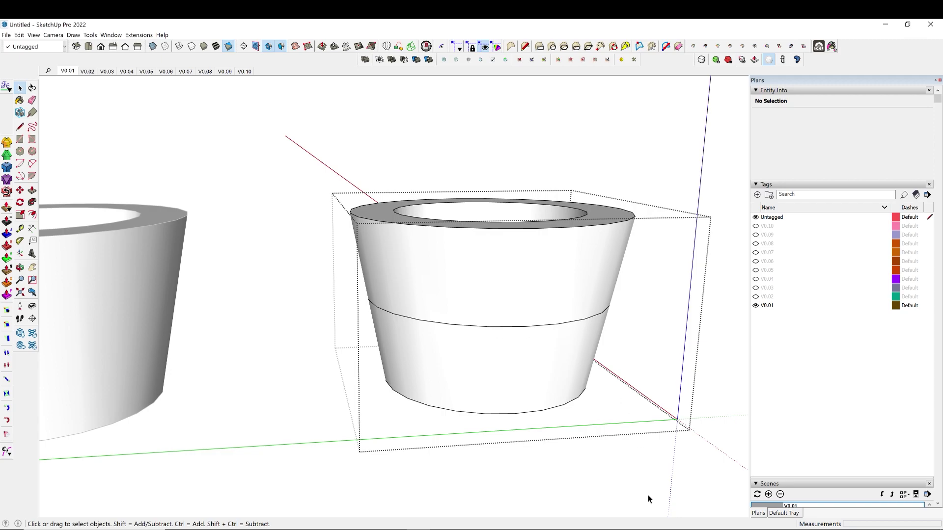
Step: Delete the lower portion of the copied ring below the new intersection line
middle_drag(648, 495, 535, 352)
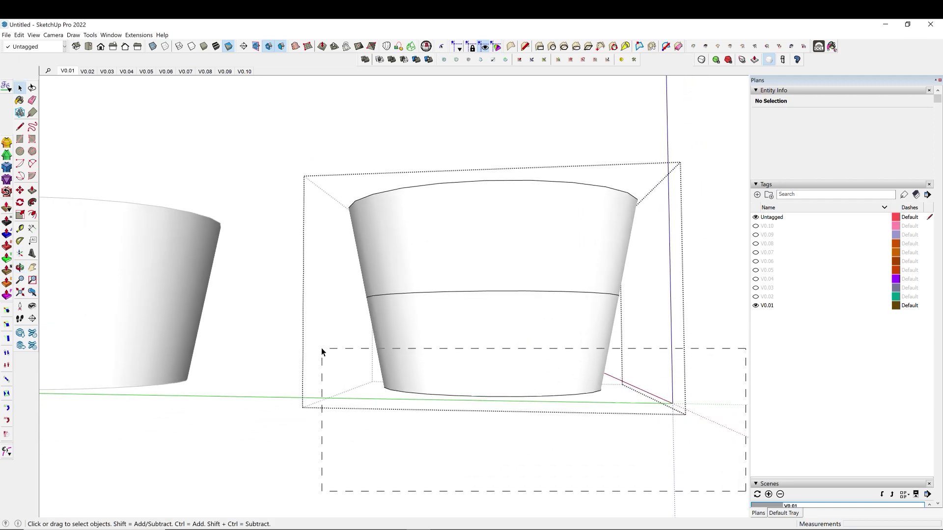
drag(321, 351, 324, 352)
key(Delete)
middle_drag(479, 384, 468, 218)
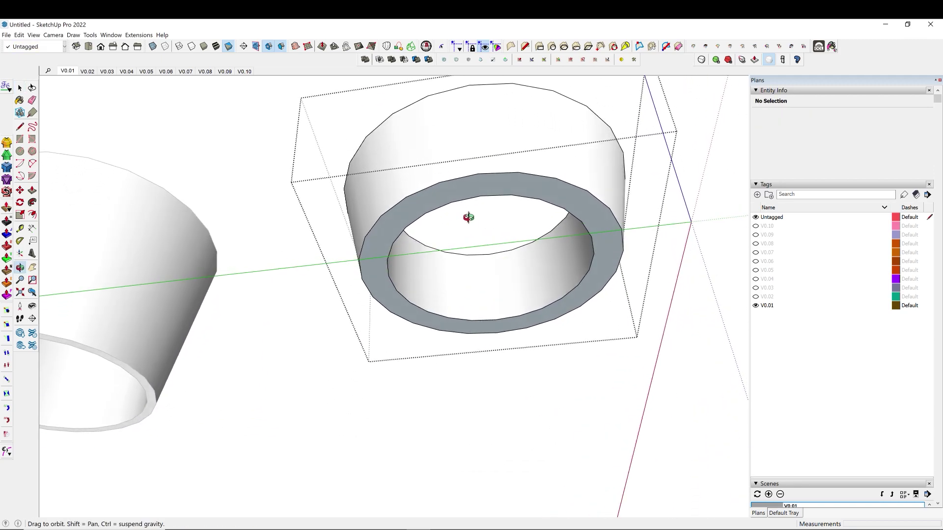
Step: Reverse the shortened ring's bottom face so its front side points outward, and leave the group
key(space)
scroll(468, 188, up, 2)
click(468, 187)
right_click(468, 186)
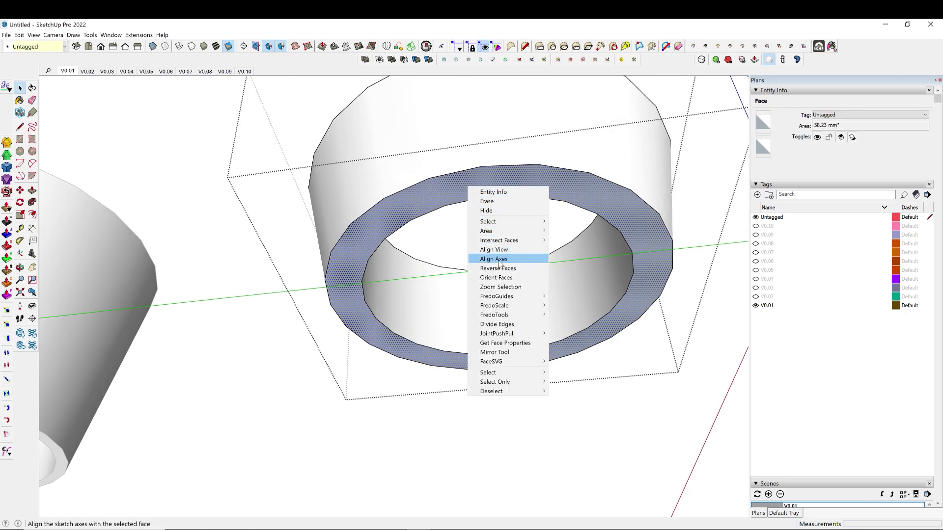
mouse_move(500, 298)
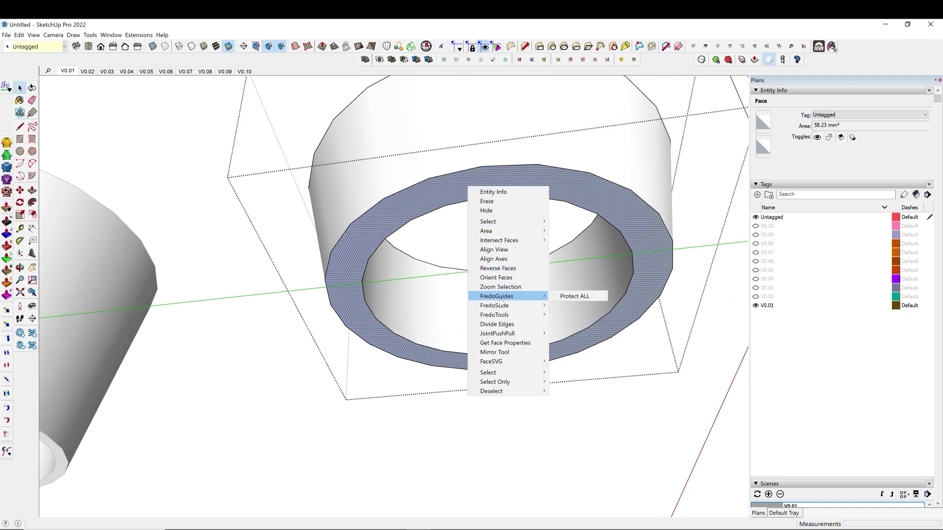
click(504, 273)
middle_drag(527, 412, 462, 325)
scroll(482, 343, up, 5)
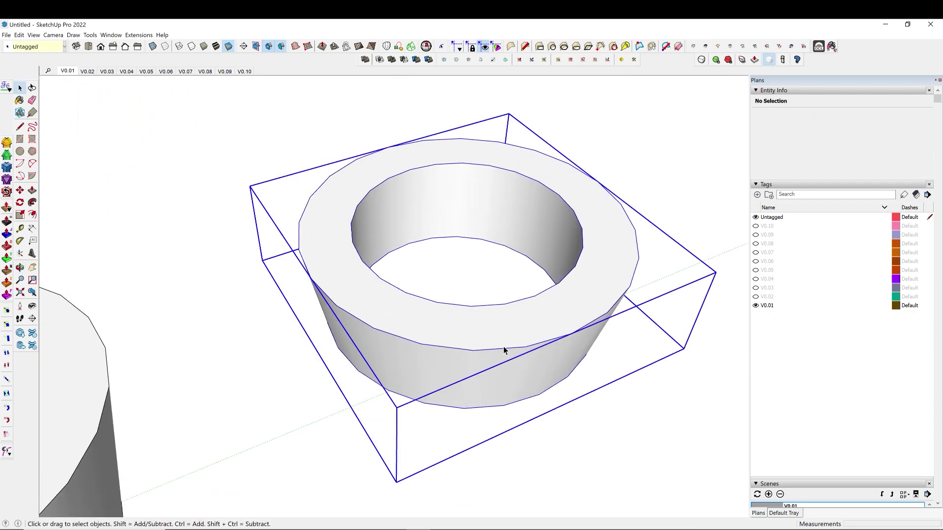
Step: Move the shortened ring group 24.8 mm along the green axis so its top edge coincides with the original ring's
click(505, 350)
key(m)
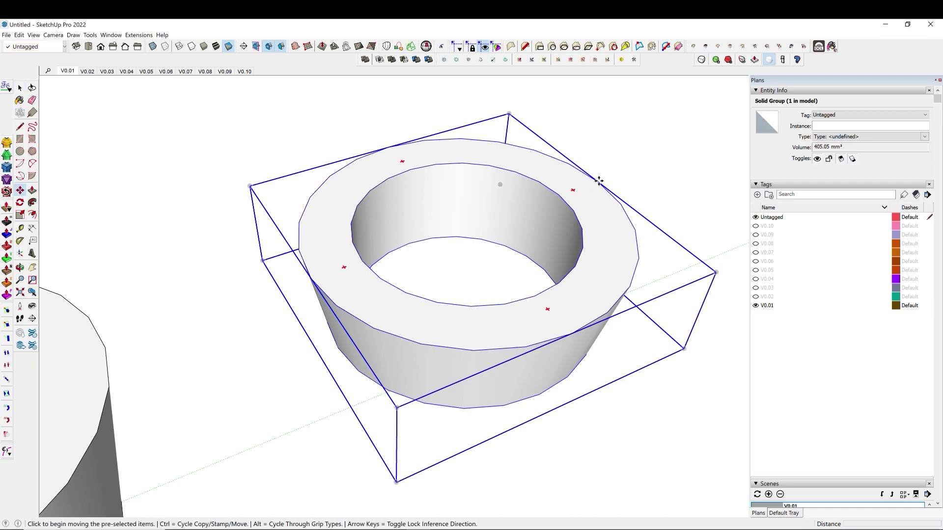
click(598, 180)
scroll(580, 196, down, 3)
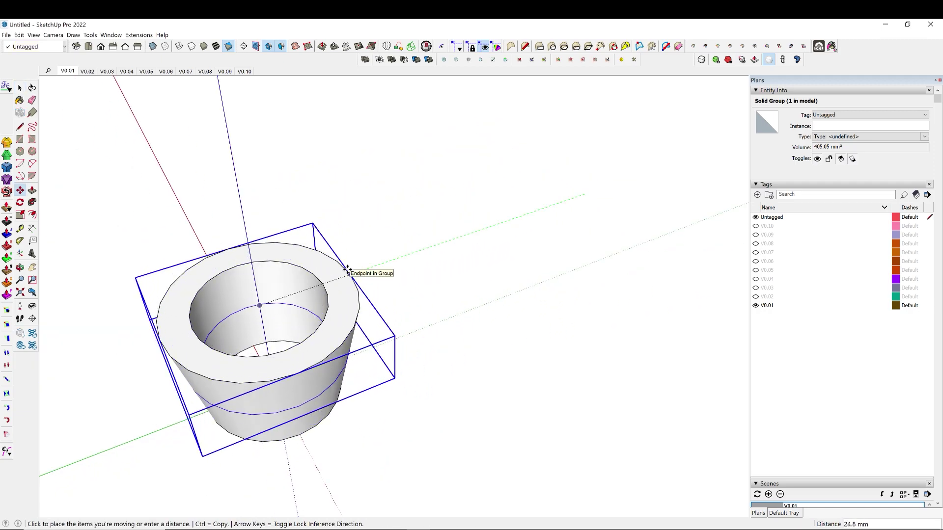
click(347, 271)
middle_drag(347, 271, 286, 383)
scroll(280, 373, up, 3)
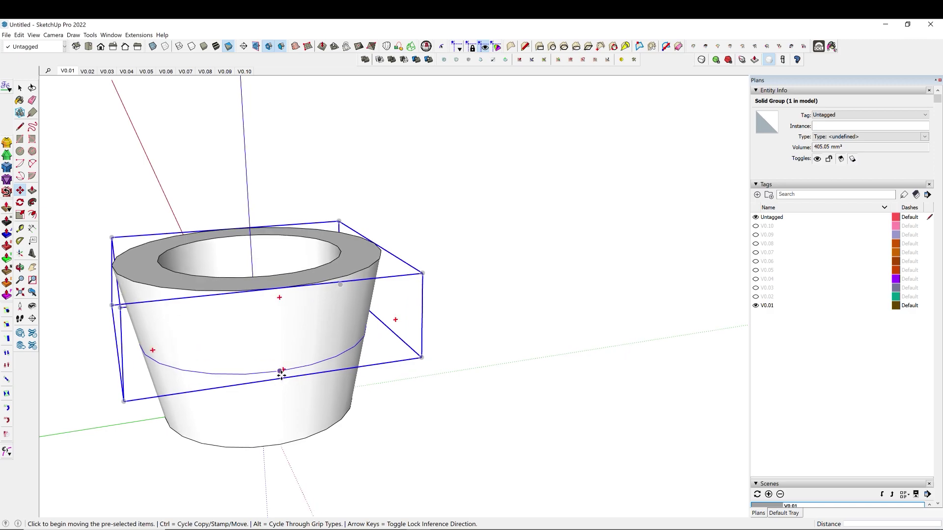
Step: Move the shortened ring straight up along the blue axis so it sits stacked partly inside the original ring
click(281, 372)
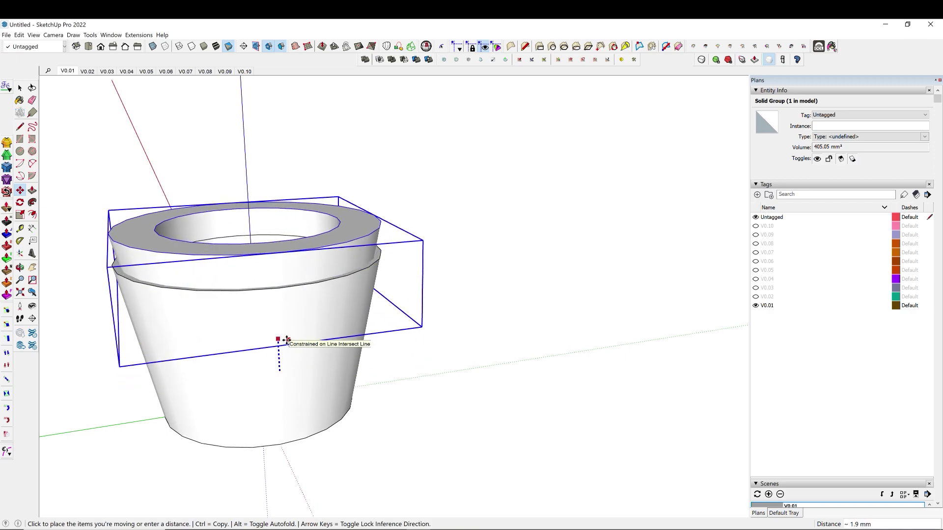
key(Return)
key(space)
click(314, 354)
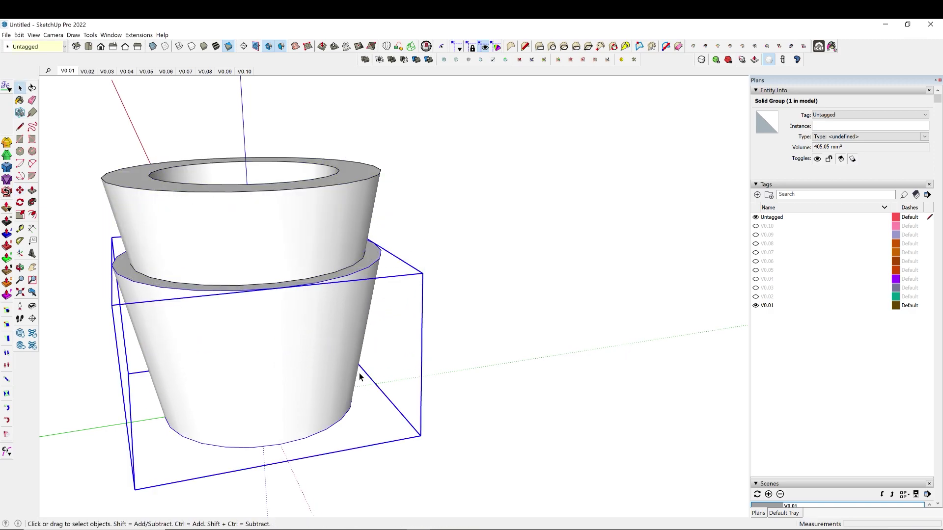
Step: Copy the shortened ring 5 mm up along the blue axis and repeat it as an array of four copies (x4)
scroll(388, 401, down, 2)
middle_drag(417, 413, 552, 419)
scroll(309, 299, up, 1)
scroll(310, 299, up, 1)
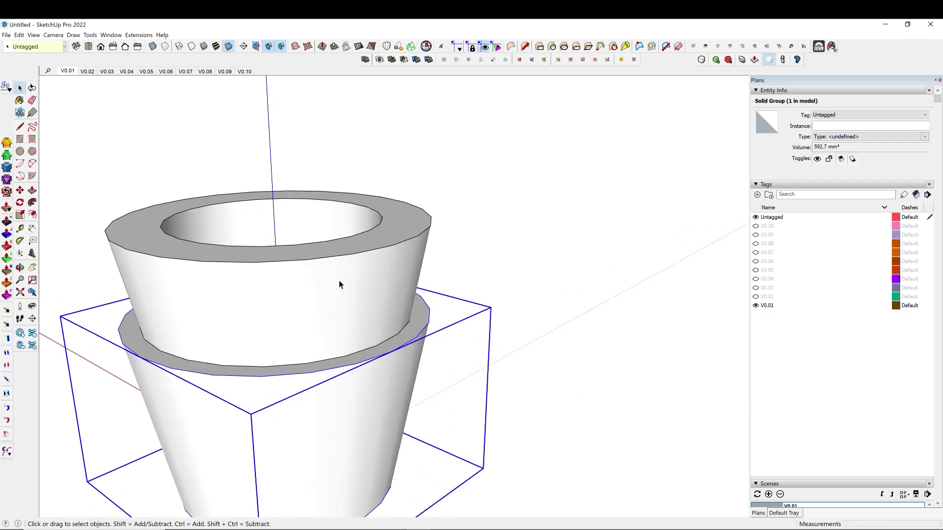
click(357, 290)
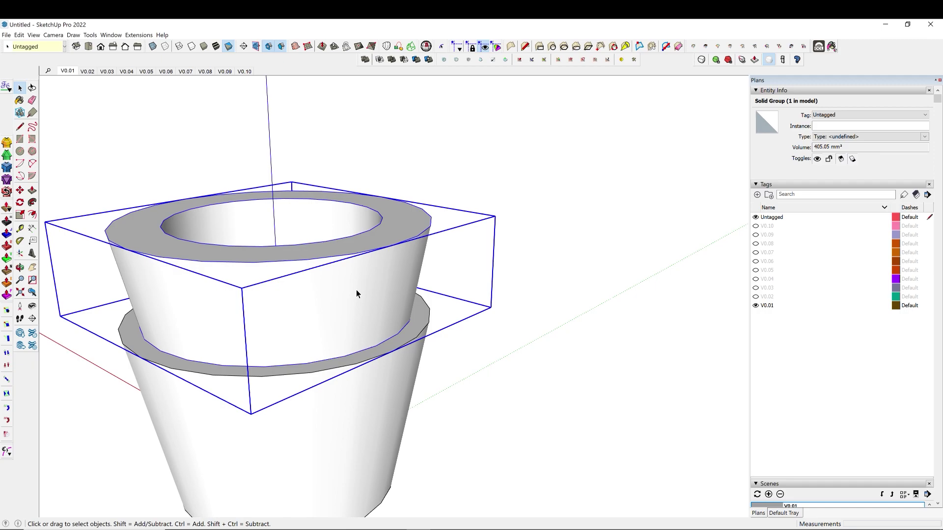
key(m)
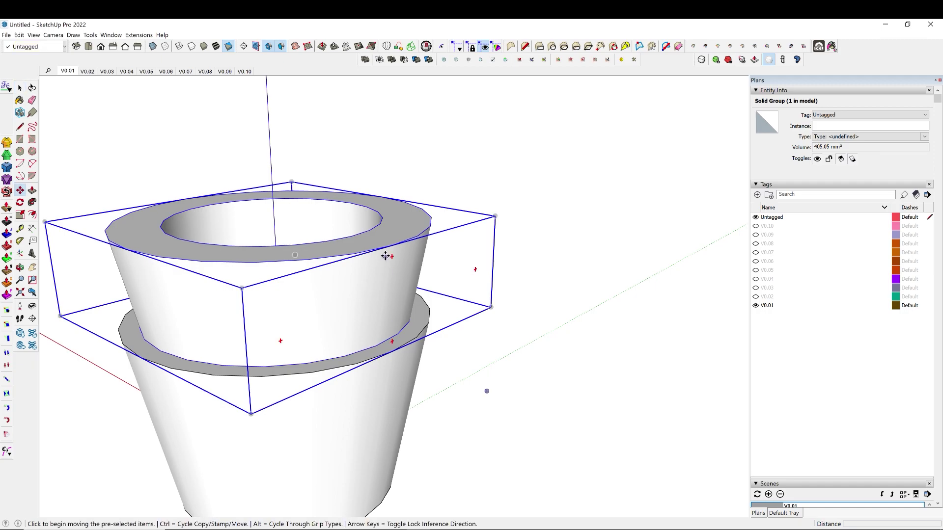
click(386, 247)
key(ctrl)
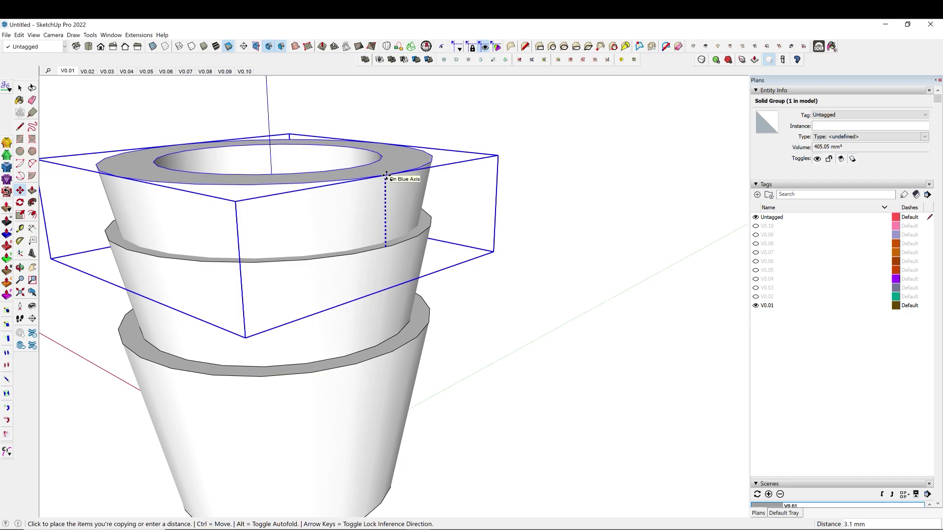
text(5)
key(Return)
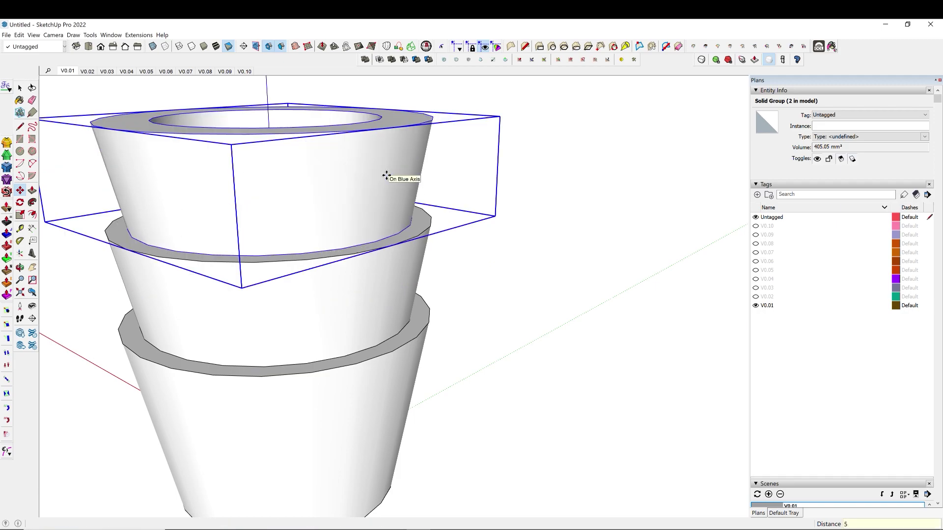
text(x4)
key(Return)
key(q)
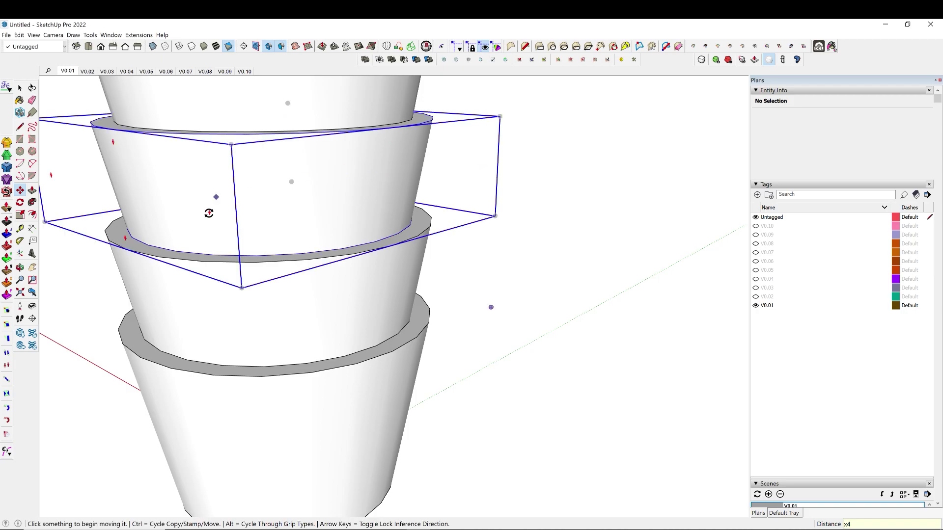
scroll(301, 375, down, 5)
key(m)
middle_drag(330, 388, 392, 313)
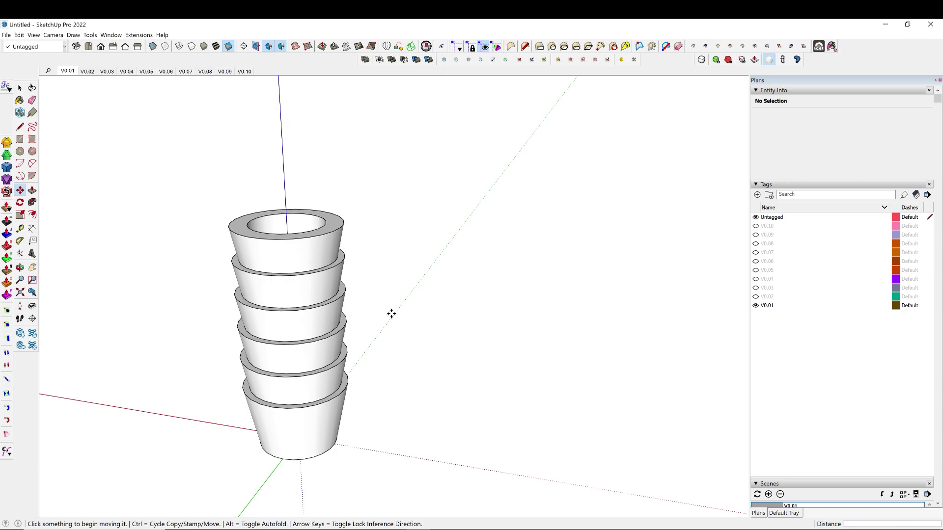
Step: Inside the uppermost ring's group, push/pull the top ring face upward by 114 mm
key(space)
middle_drag(340, 229, 348, 226)
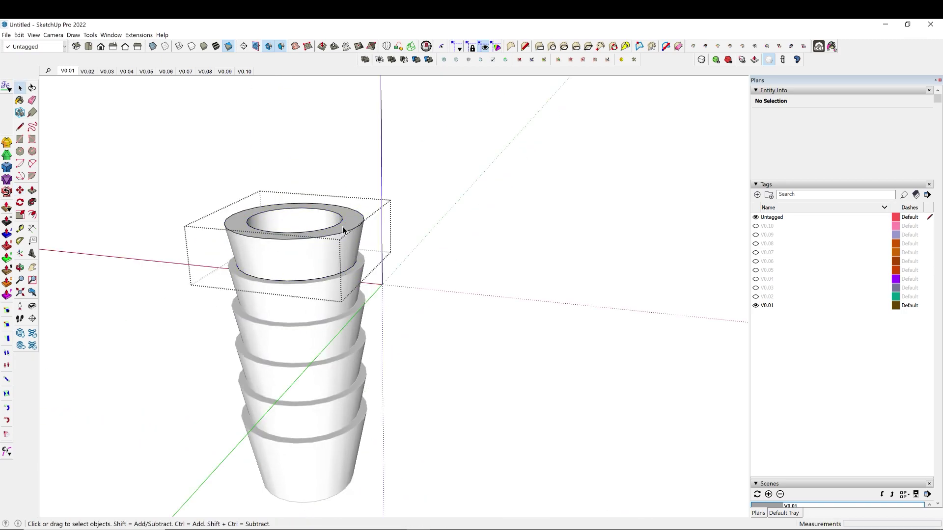
click(348, 226)
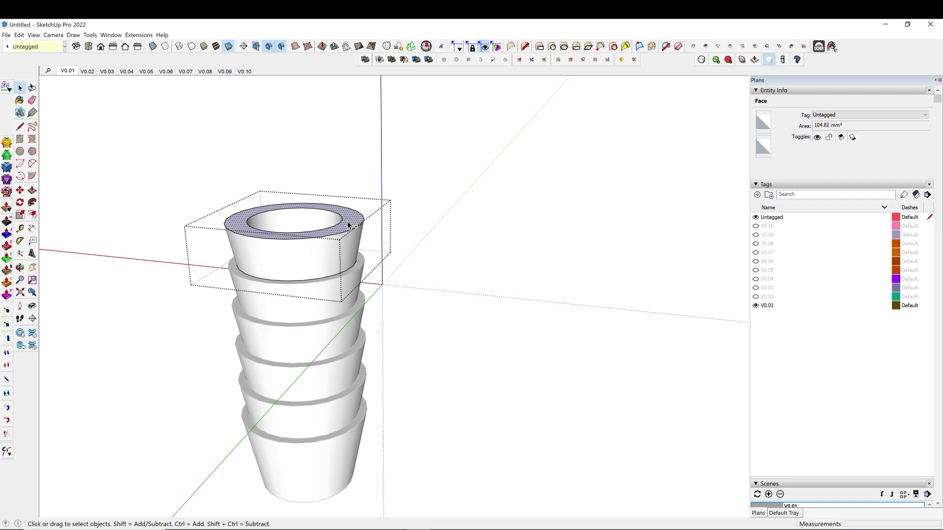
click(458, 273)
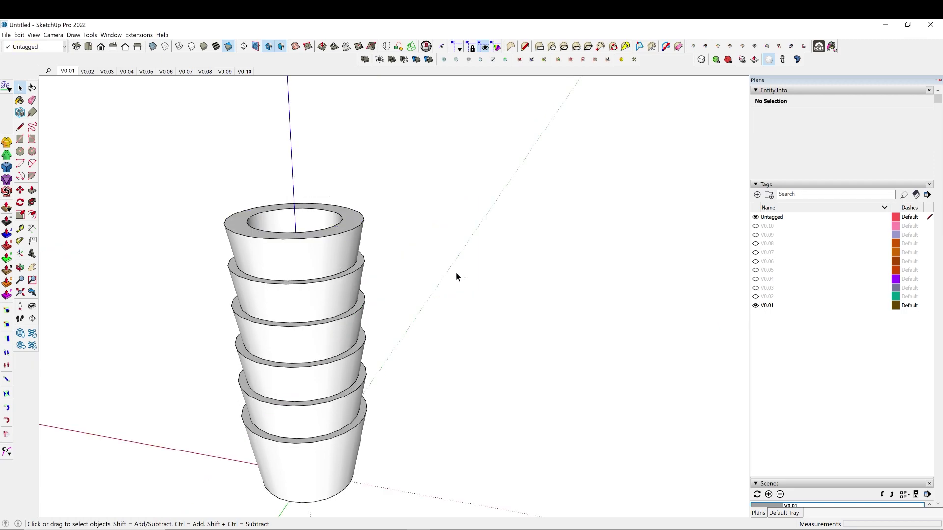
double_click(346, 231)
key(p)
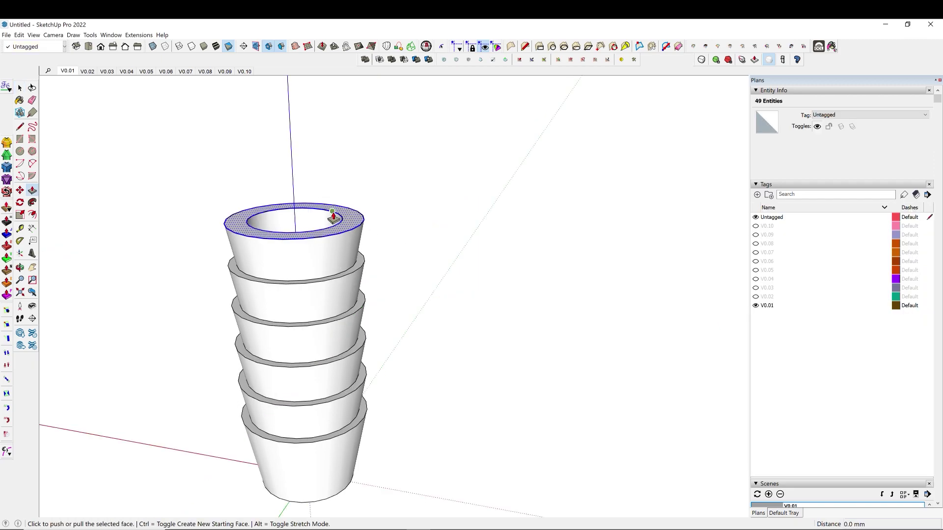
click(351, 226)
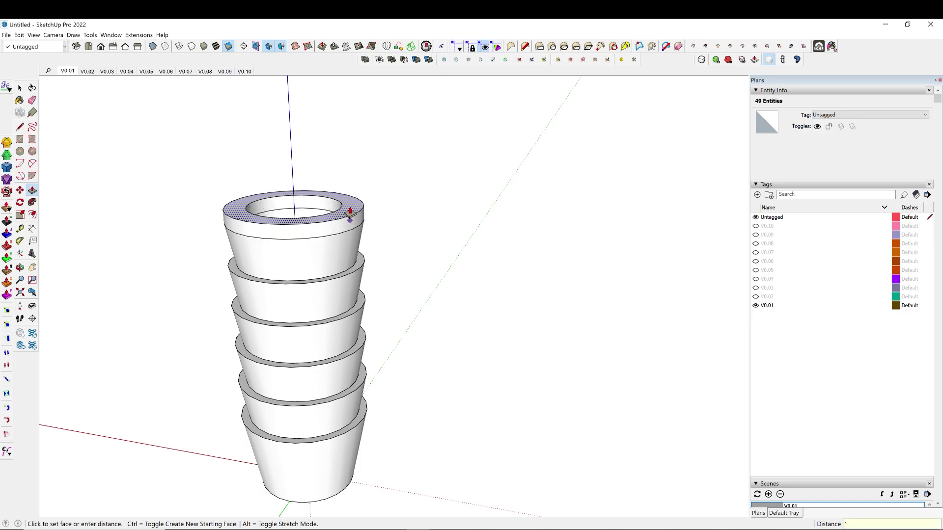
text(114)
key(Return)
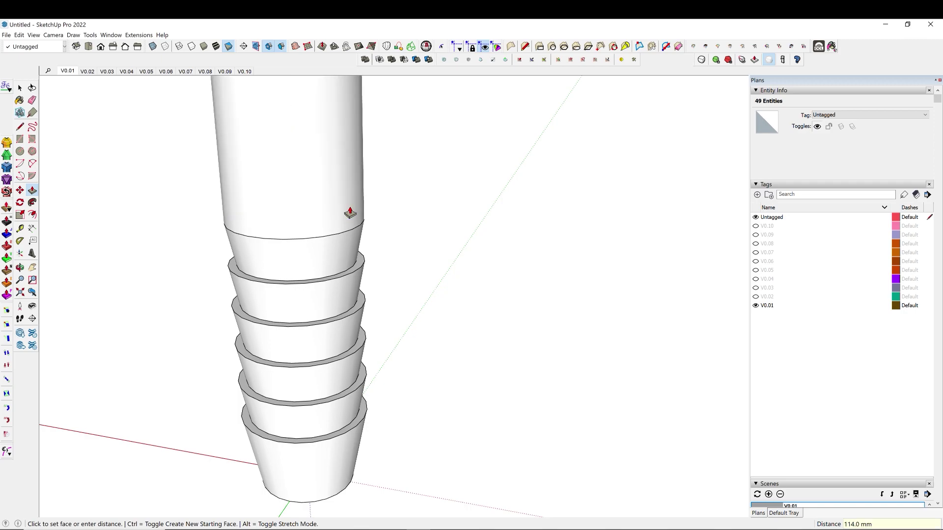
Step: Set the extrusion just made on the uppermost ring to 14 mm
scroll(274, 381, down, 5)
scroll(303, 364, down, 5)
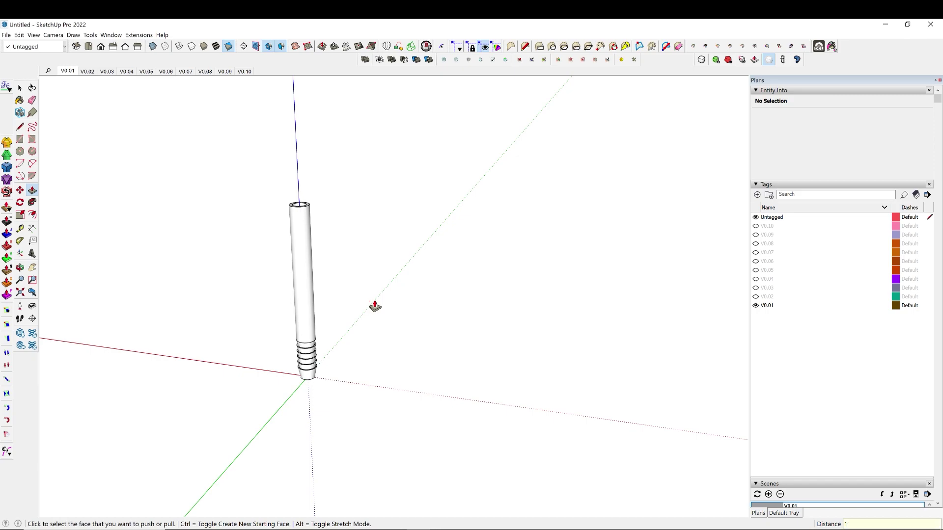
text(14)
key(Return)
scroll(274, 429, up, 7)
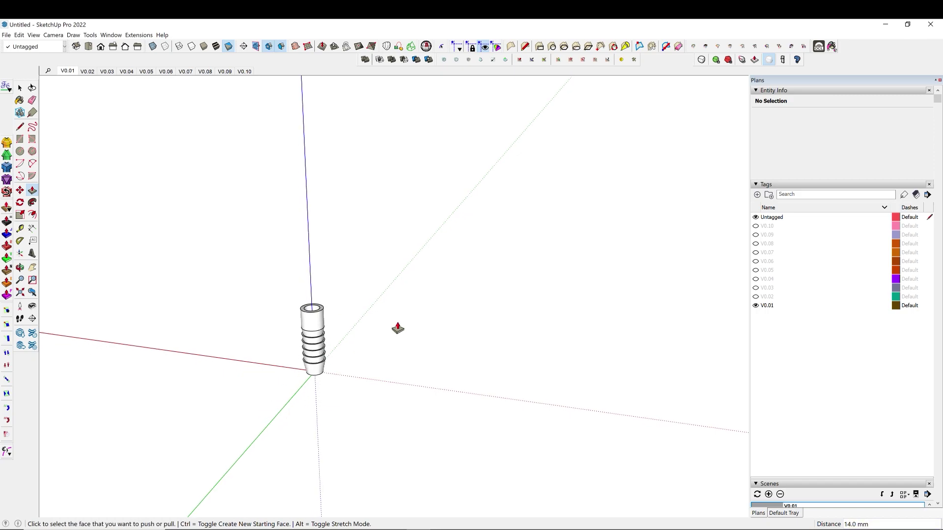
middle_drag(288, 383, 441, 295)
scroll(284, 387, up, 2)
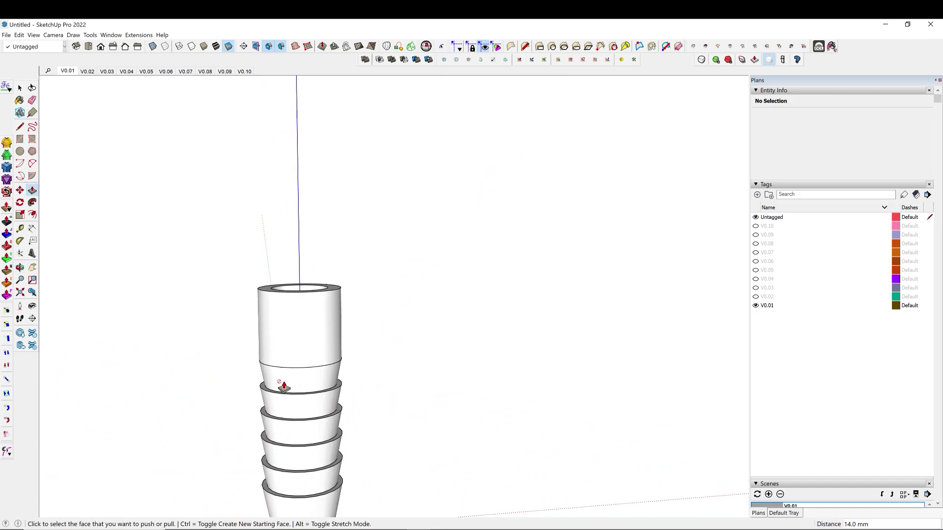
Step: Group all connected geometry of the straight cylindrical tube section above the uppermost ring
middle_drag(347, 341, 408, 384)
scroll(340, 327, down, 3)
key(space)
triple_click(318, 343)
key(ctrl+g)
Step: Combine the stacked rings and the straight tube section into a single group
drag(211, 287, 371, 462)
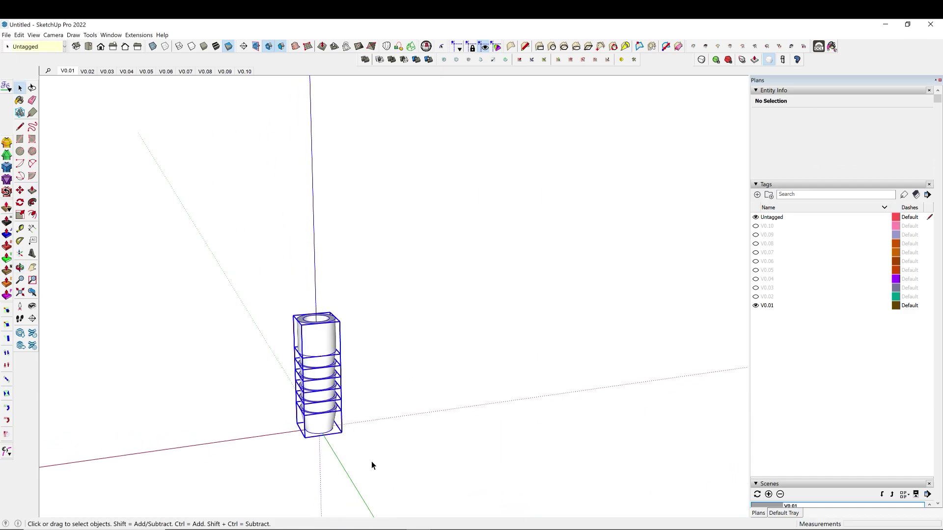
scroll(314, 340, up, 2)
right_click(318, 344)
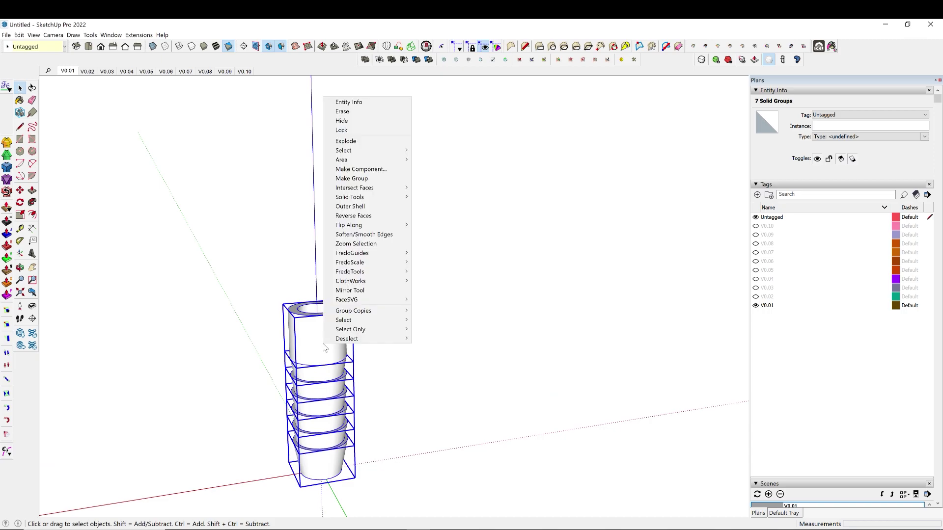
click(357, 179)
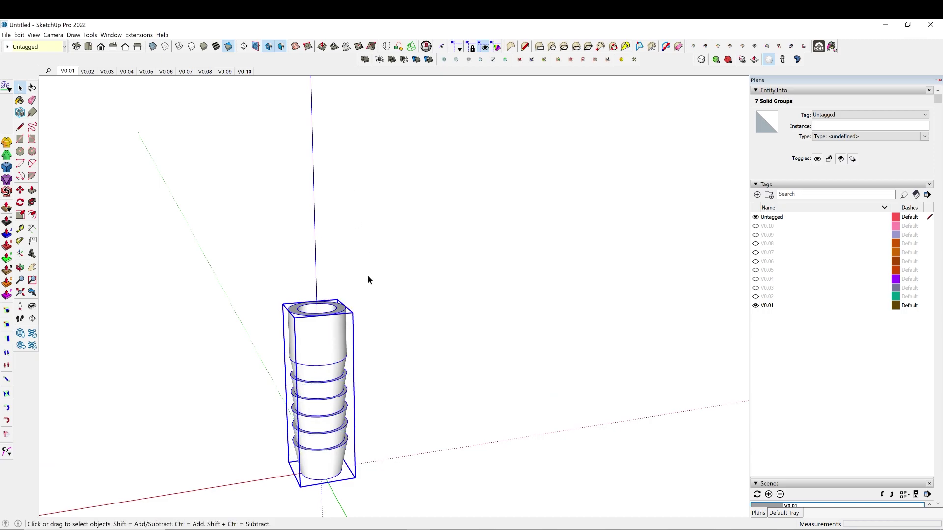
Step: Inside the straight tube's nested group, add a center point for the inner circle at the tube's upper end
middle_drag(368, 275, 324, 475)
scroll(346, 311, up, 3)
double_click(332, 321)
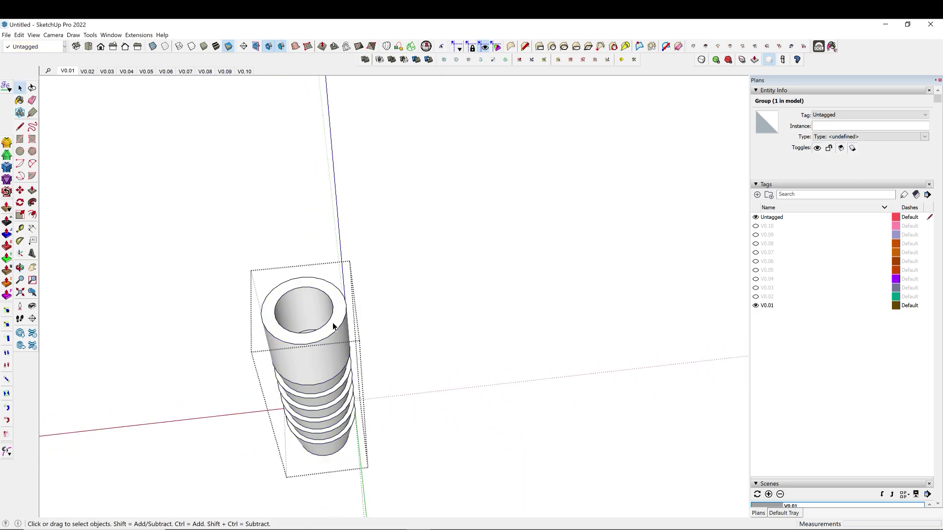
triple_click(330, 320)
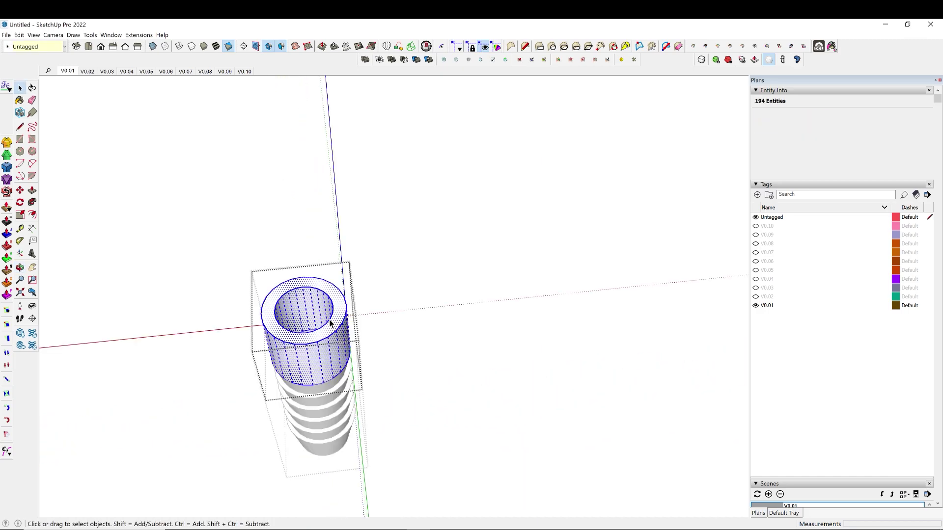
click(330, 323)
right_click(330, 321)
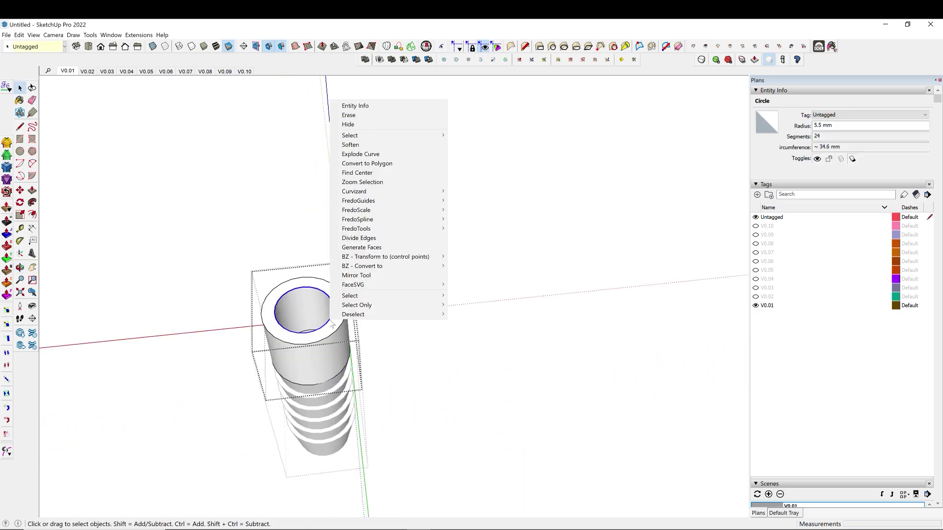
click(371, 174)
click(403, 327)
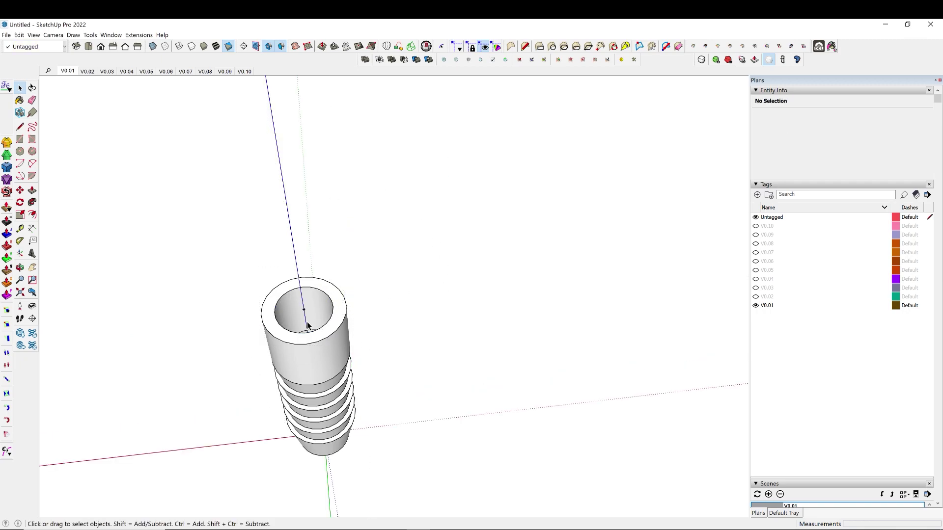
Step: Rotate-copy the fitting group 90° about the tube-end center point, locked to the green axis, and repeat it as x2
click(288, 357)
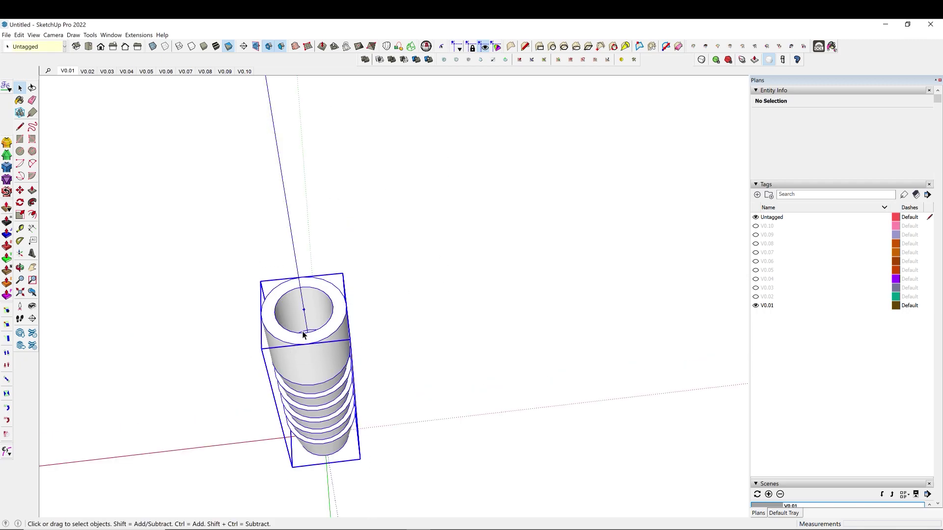
key(q)
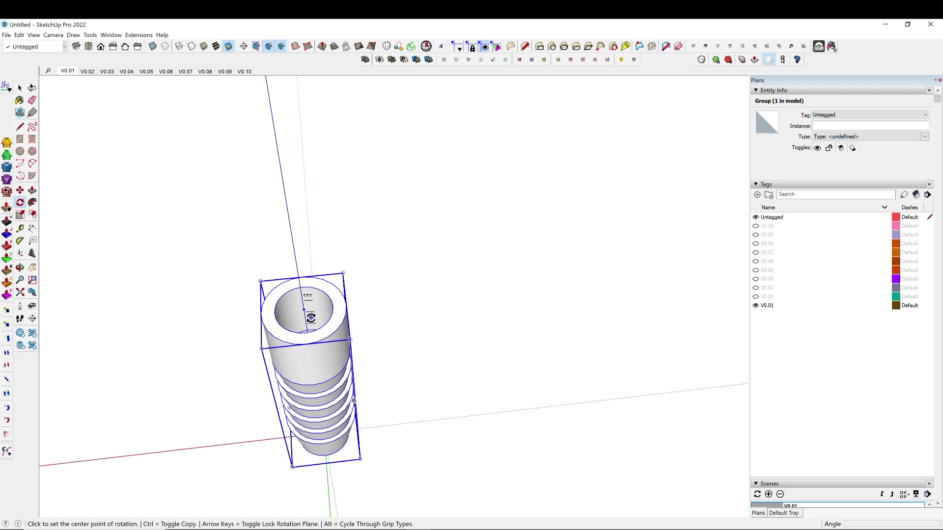
scroll(301, 304, up, 3)
key(Right)
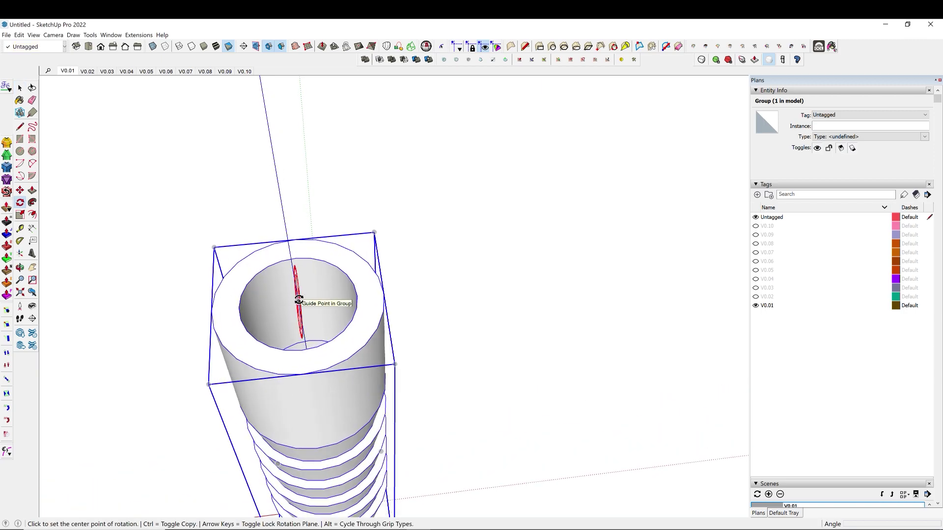
key(Left)
click(299, 300)
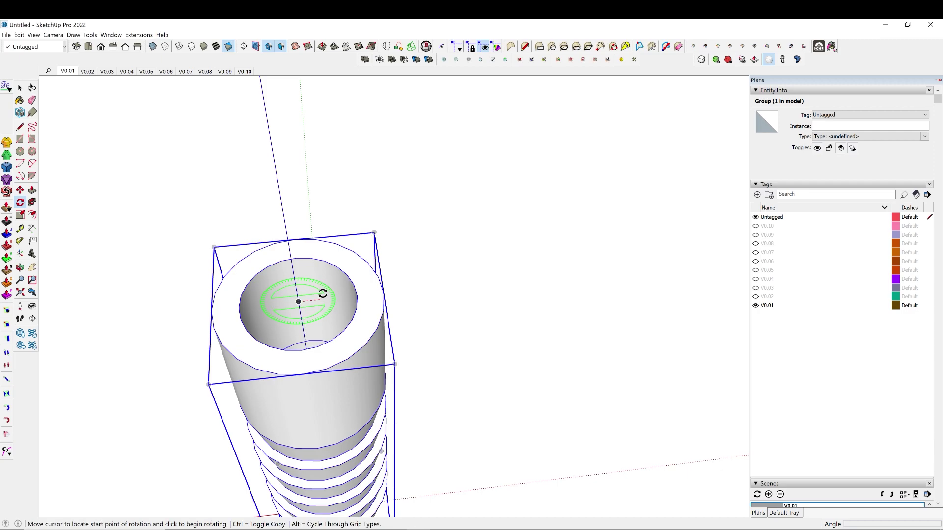
click(406, 296)
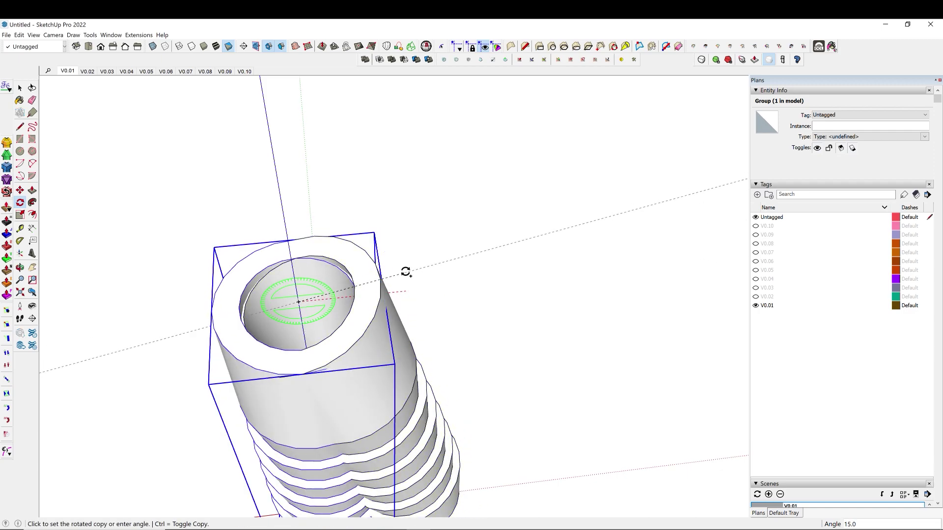
key(ctrl)
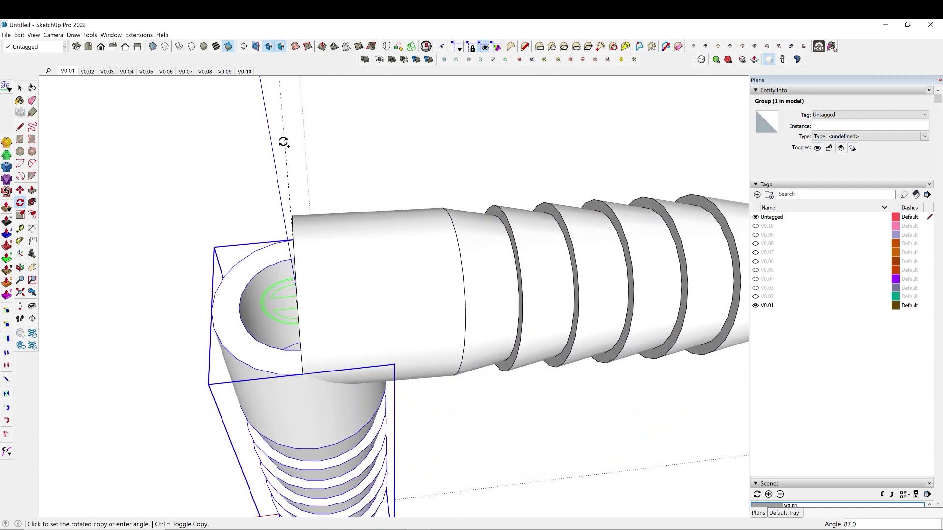
key(Return)
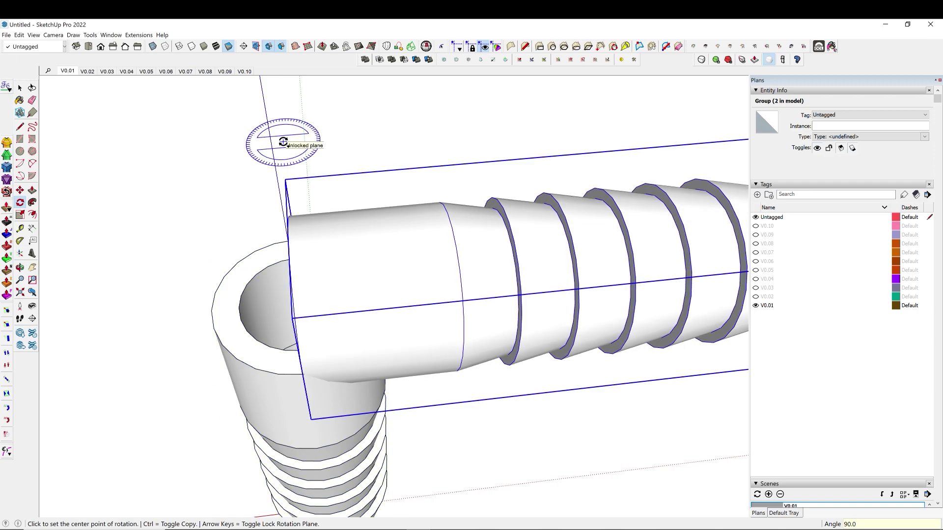
key(Return)
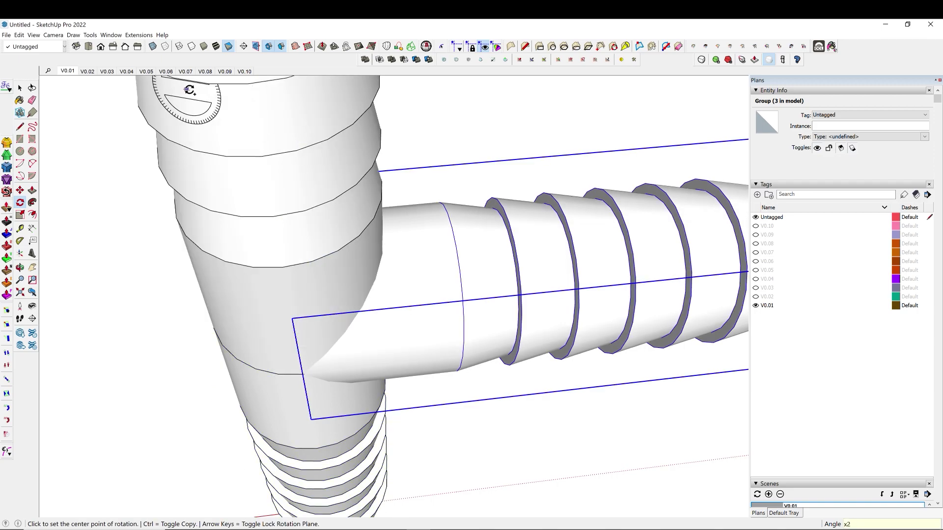
Step: Examine the T-shaped arrangement from several angles, including down the vertical bore to the junction
middle_drag(190, 88, 519, 469)
key(q)
scroll(413, 373, up, 5)
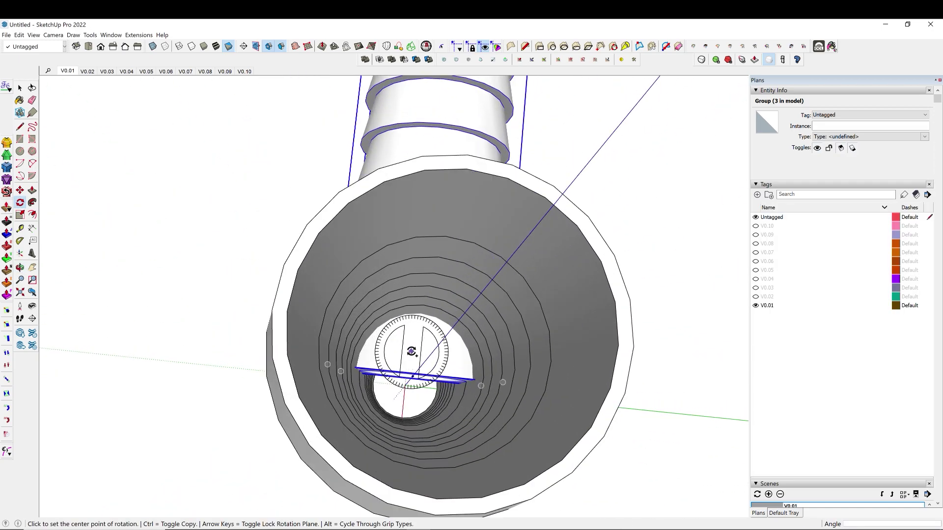
scroll(472, 366, down, 3)
middle_drag(473, 365, 206, 181)
scroll(207, 181, down, 2)
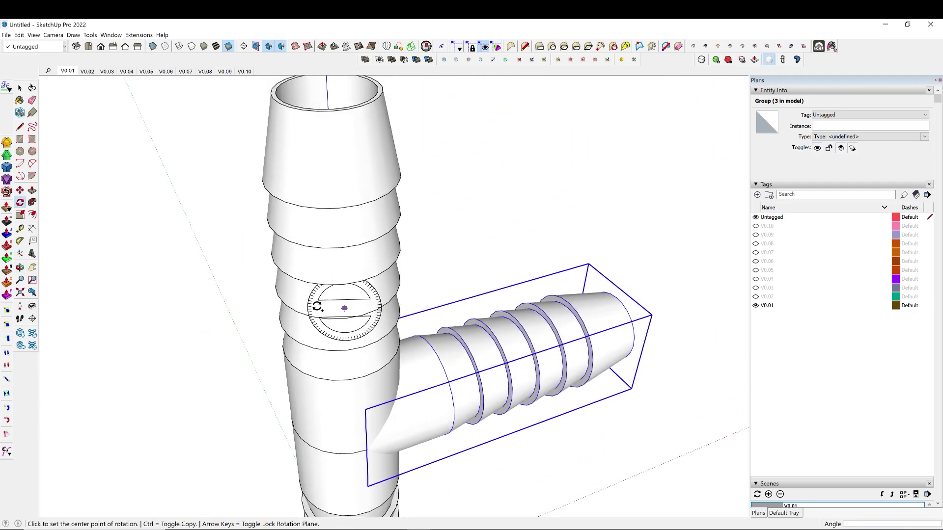
scroll(316, 308, up, 1)
middle_drag(316, 307, 442, 265)
key(space)
click(473, 262)
scroll(453, 400, down, 2)
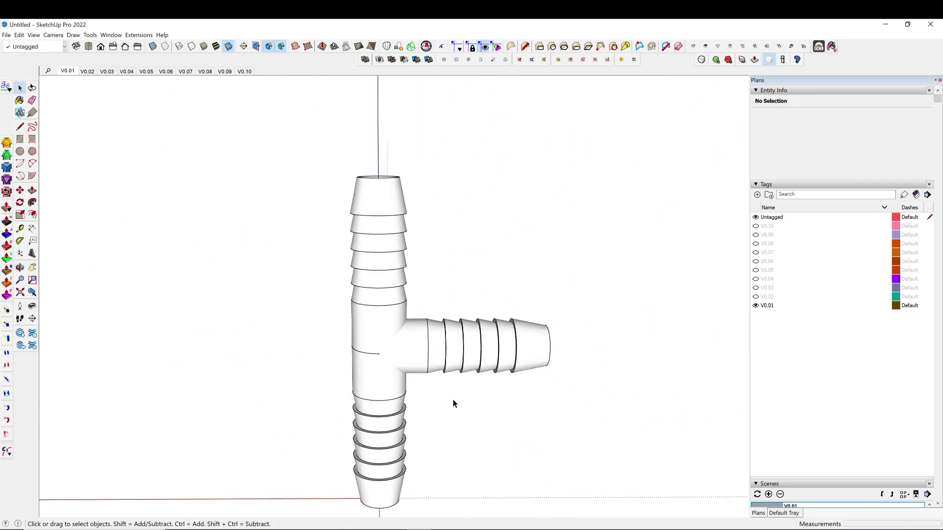
scroll(397, 368, up, 4)
scroll(400, 365, down, 3)
Step: Explode the two outer groups that make up the upper and lower vertical arms
click(390, 376)
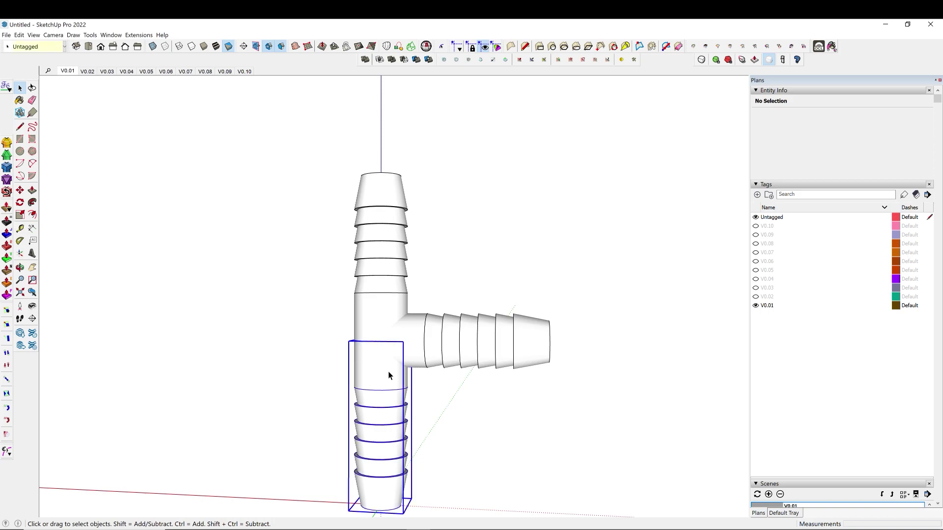
click(470, 390)
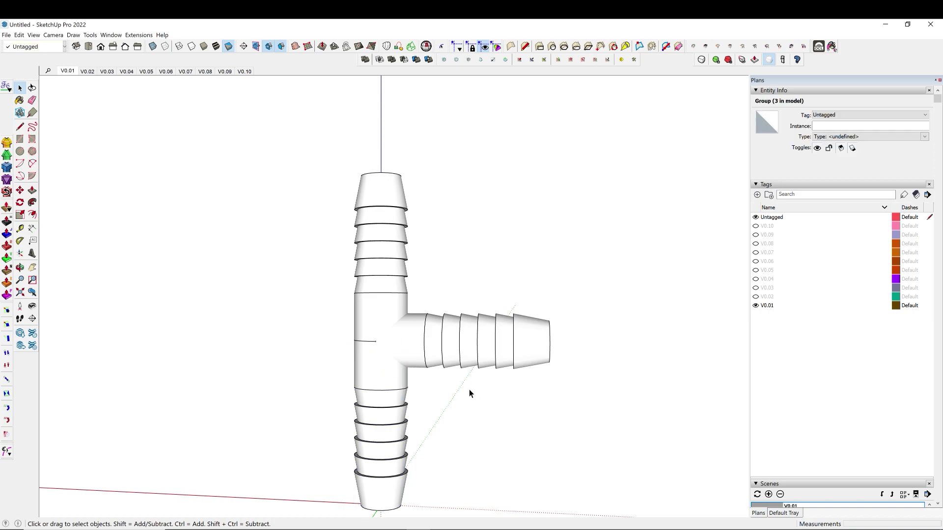
click(377, 356)
shift+click(369, 325)
right_click(369, 320)
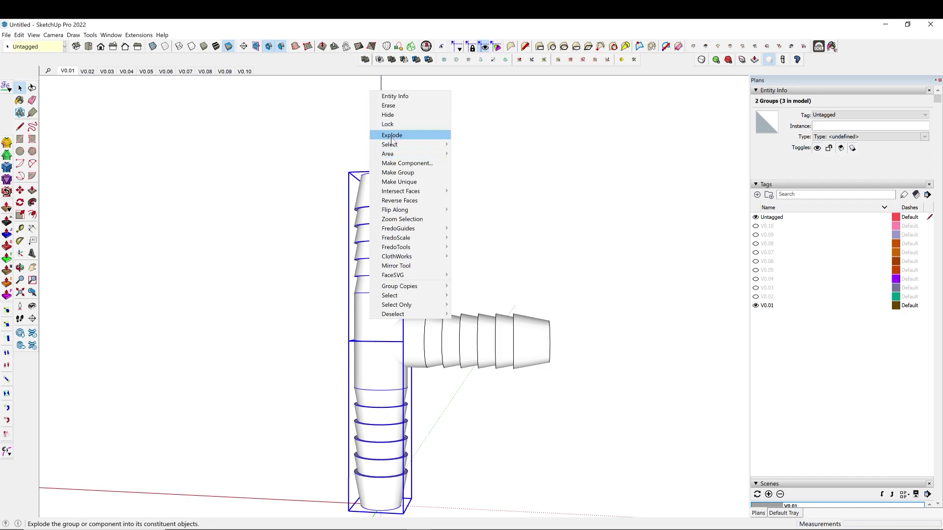
click(392, 135)
Step: Explode the two straight tube groups that meet at the middle of the vertical run
click(410, 275)
click(378, 315)
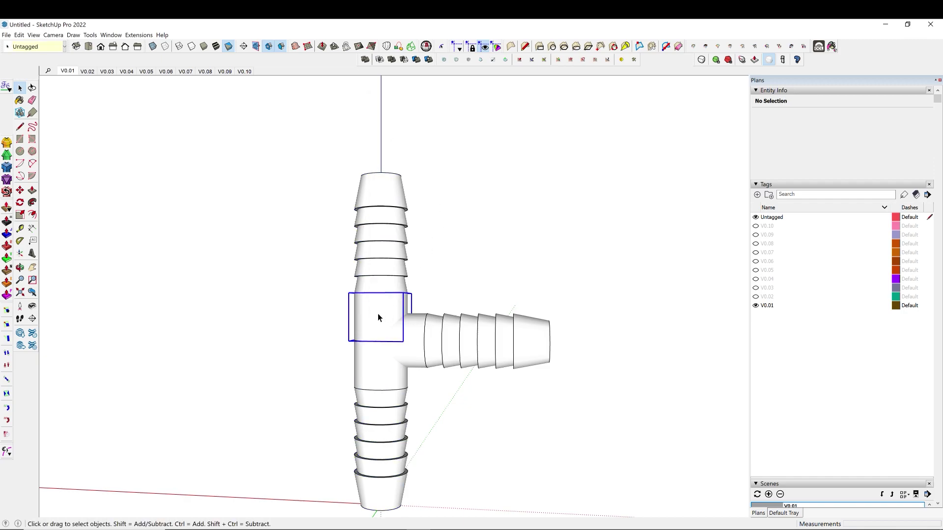
shift+click(374, 363)
right_click(374, 364)
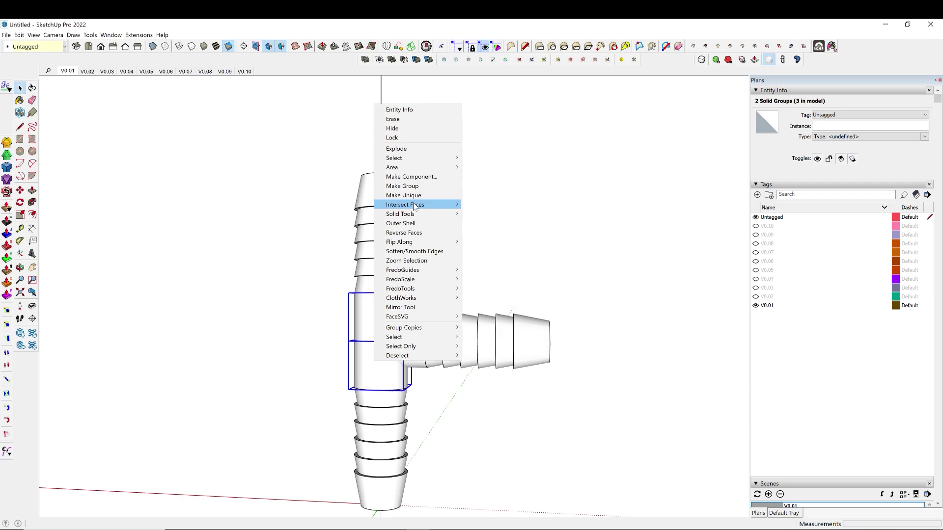
click(418, 149)
Step: Delete the outer seam circle where the two vertical tube sections meet
middle_drag(355, 298, 588, 323)
scroll(377, 340, up, 3)
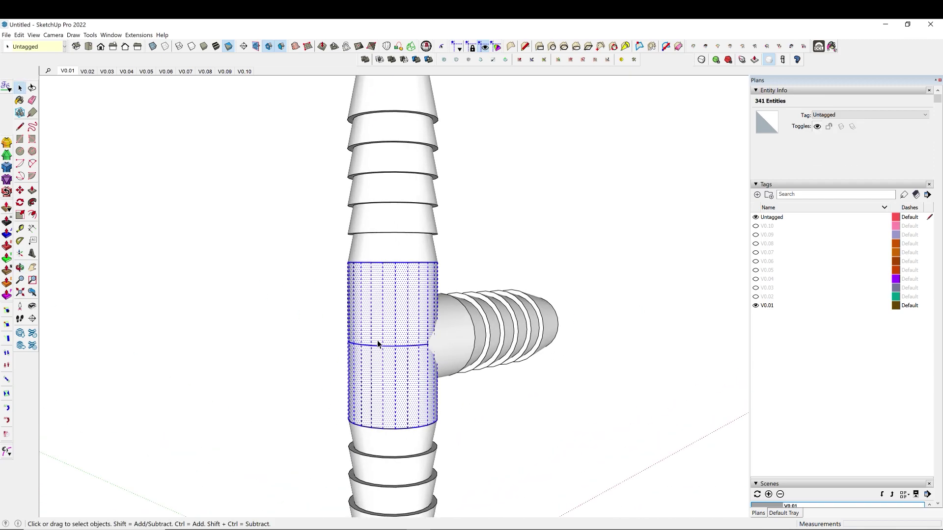
click(383, 347)
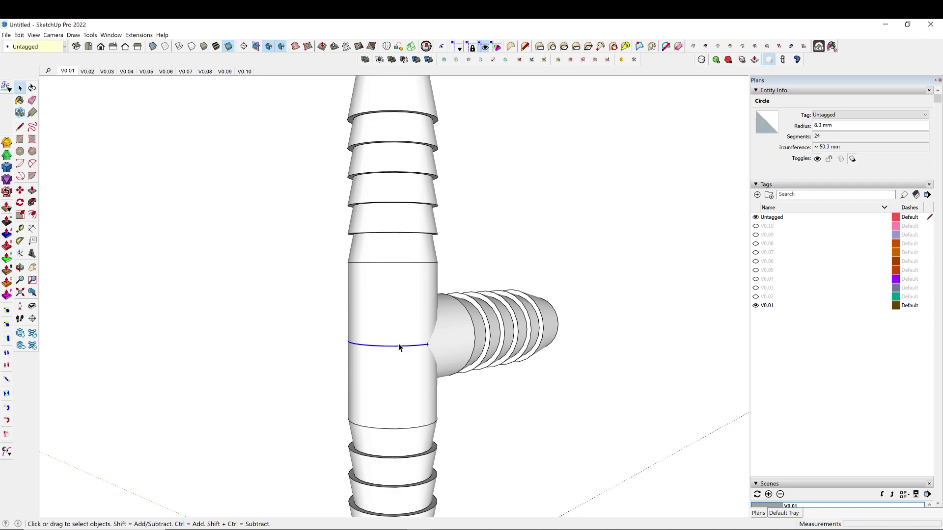
key(Delete)
Step: Inside the vertical bore, remove the inner seam circle where the two tube sections meet
scroll(399, 343, down, 2)
middle_drag(399, 343, 440, 390)
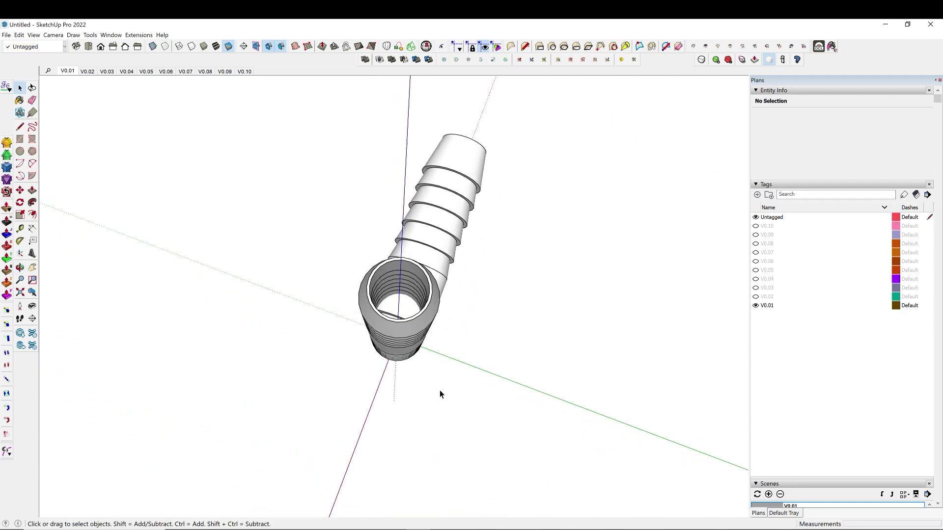
scroll(393, 297, up, 6)
scroll(341, 327, up, 3)
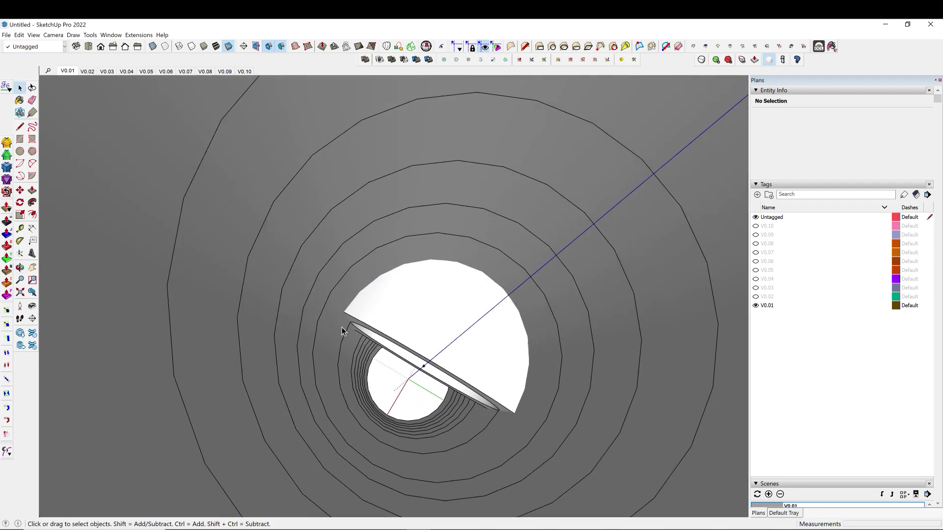
scroll(341, 327, up, 3)
middle_drag(344, 340, 320, 317)
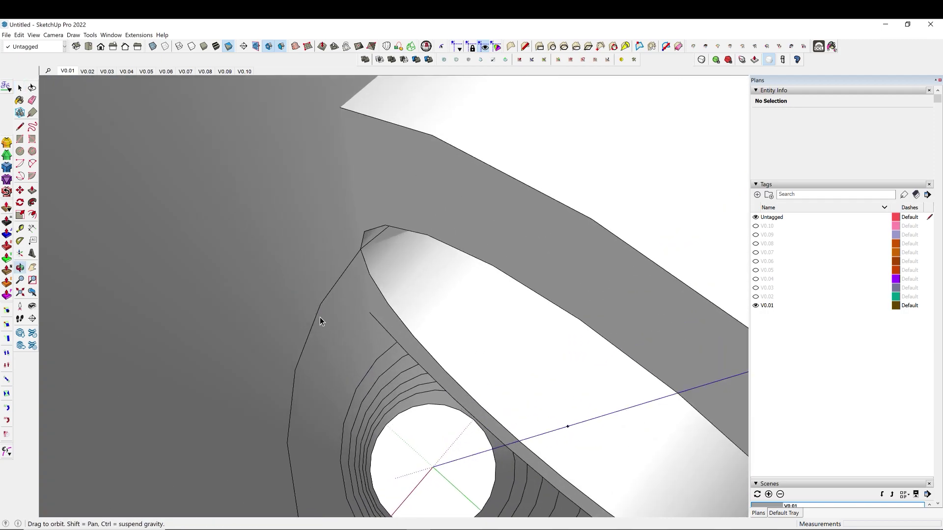
click(321, 304)
scroll(352, 267, up, 5)
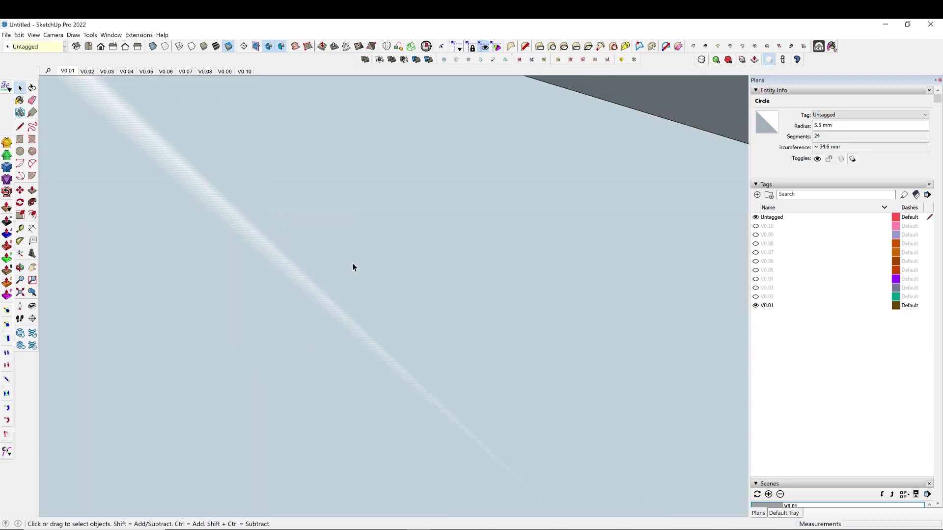
scroll(352, 263, down, 4)
click(369, 331)
scroll(363, 335, down, 2)
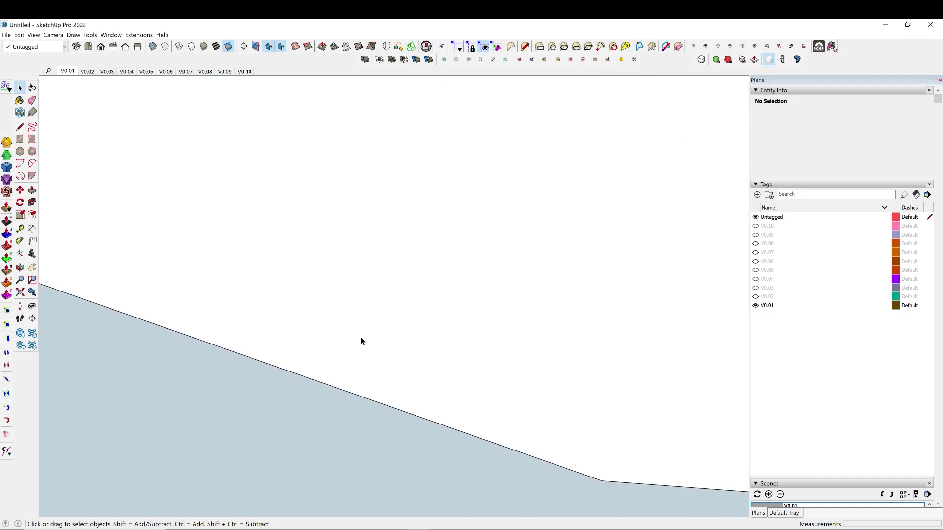
scroll(361, 385, down, 4)
key(shift+z)
Step: Group all connected geometry of the merged vertical tube section between the upper and lower rings
middle_drag(372, 365, 366, 332)
scroll(313, 337, up, 2)
click(314, 334)
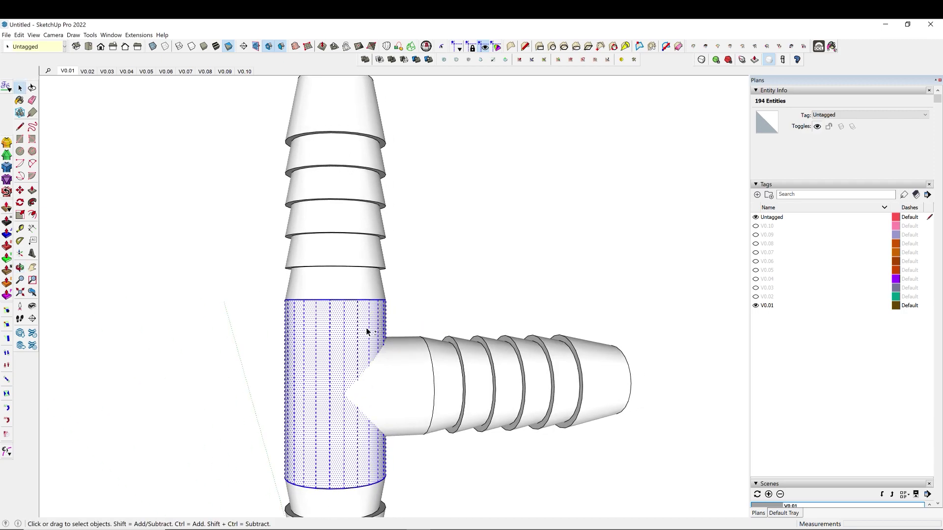
click(367, 328)
scroll(369, 334, down, 3)
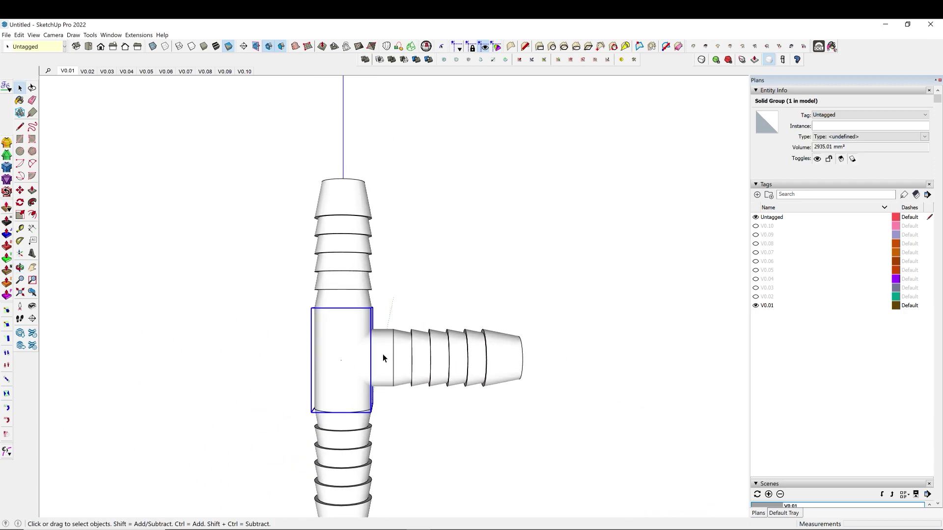
Step: Explode the horizontal branch's outer group and select its straight tube section
click(383, 357)
right_click(399, 355)
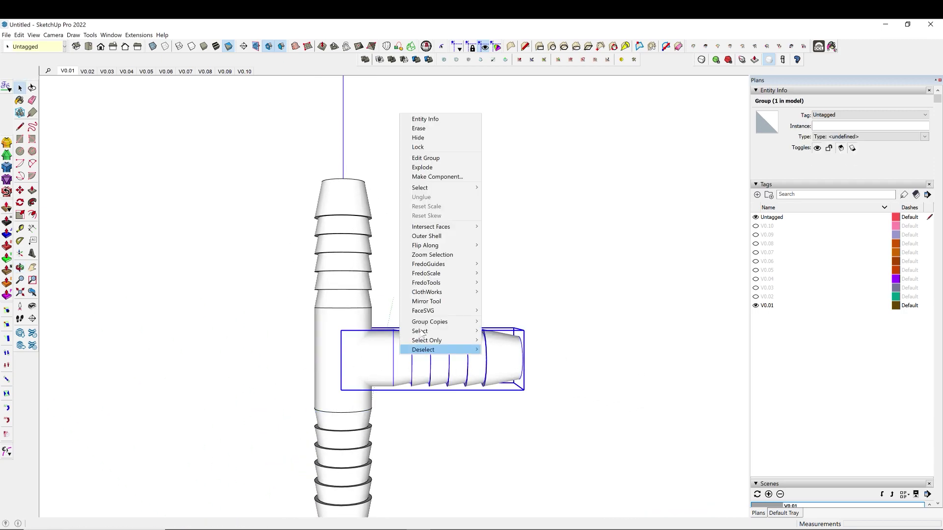
click(424, 168)
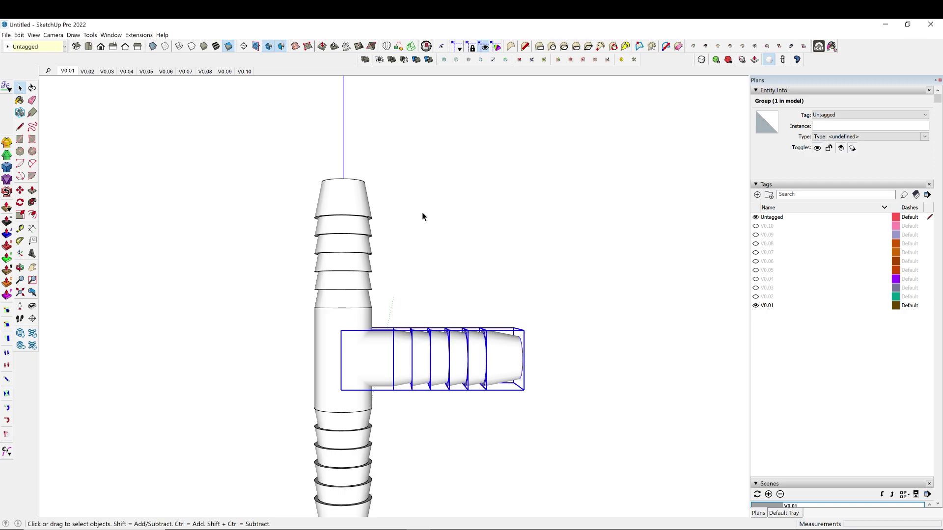
click(376, 360)
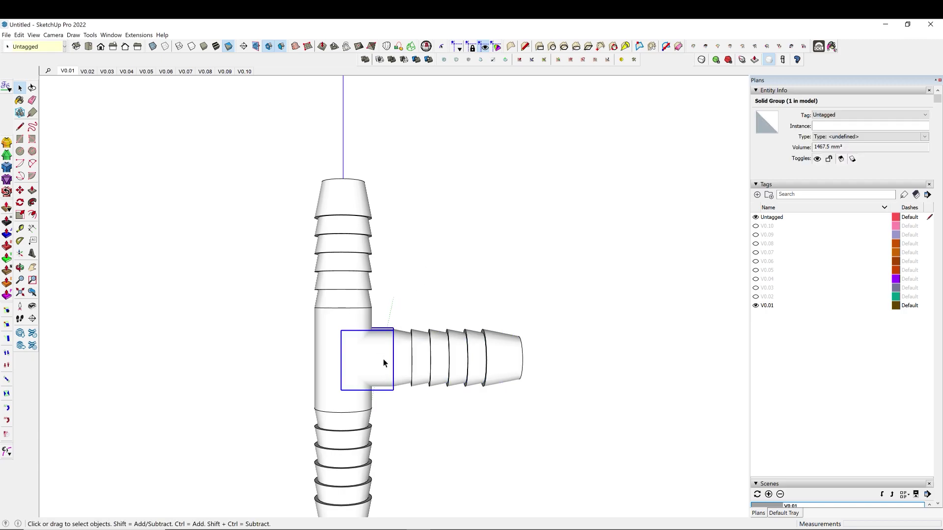
Step: Try to combine the vertical and horizontal straight tube sections with Union and check the junction inside the bore
middle_drag(384, 358, 360, 362)
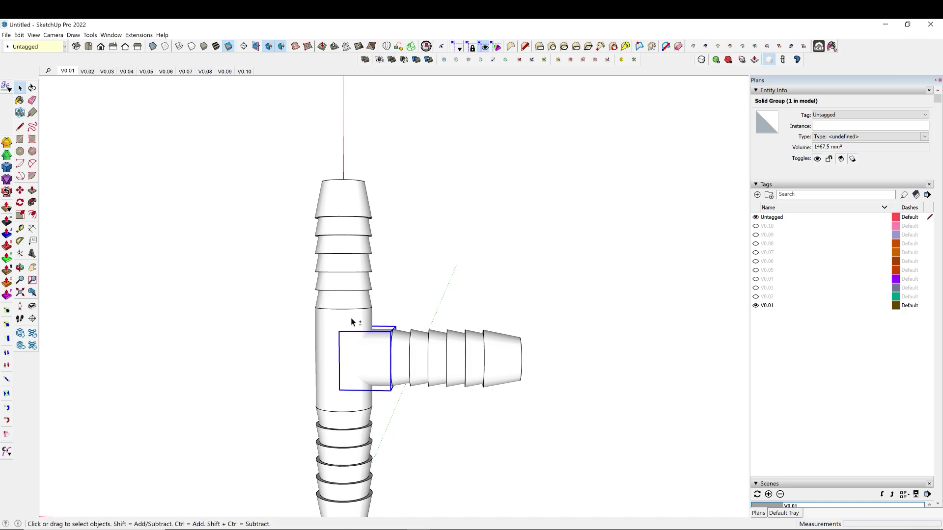
click(414, 196)
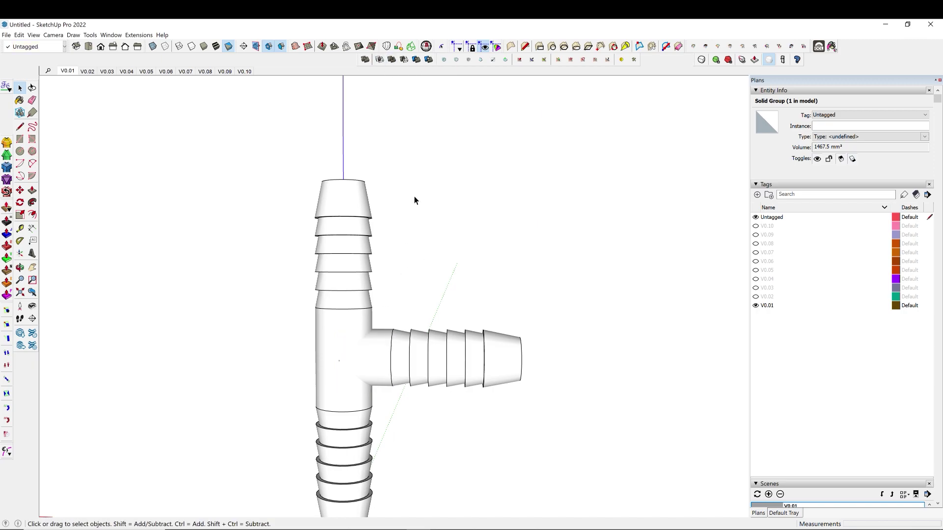
click(392, 60)
click(349, 328)
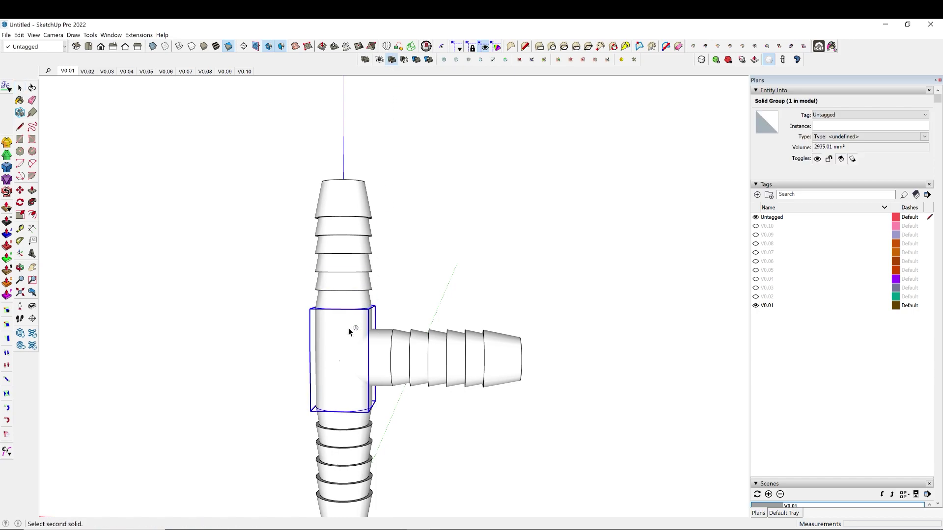
click(380, 355)
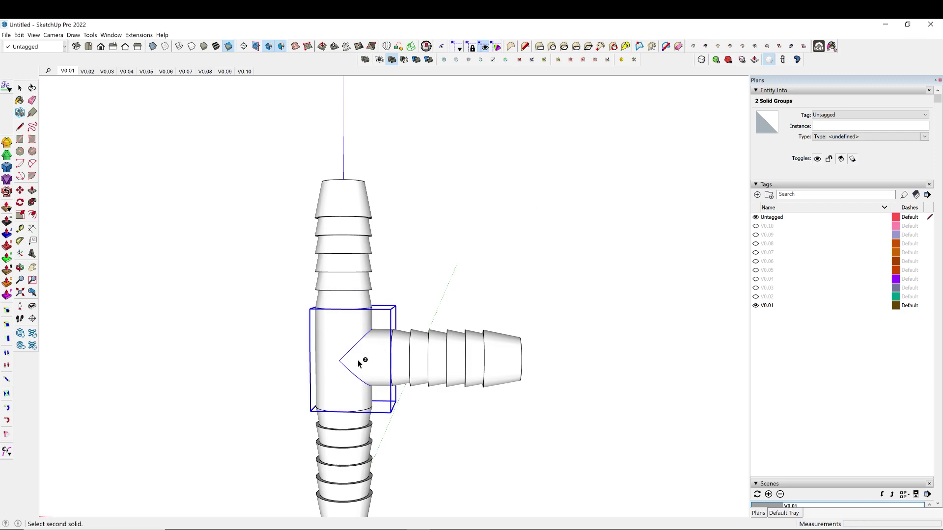
key(space)
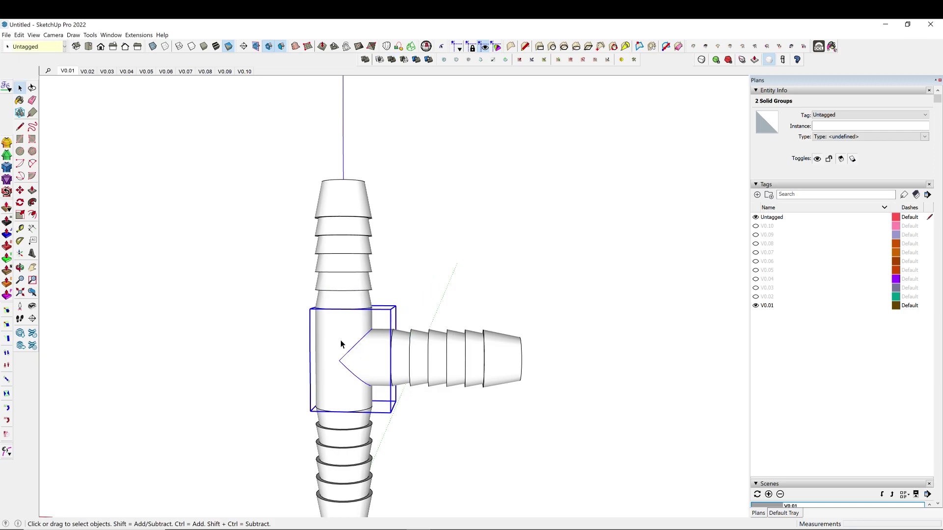
middle_drag(341, 344, 379, 322)
scroll(385, 344, up, 5)
scroll(376, 336, down, 3)
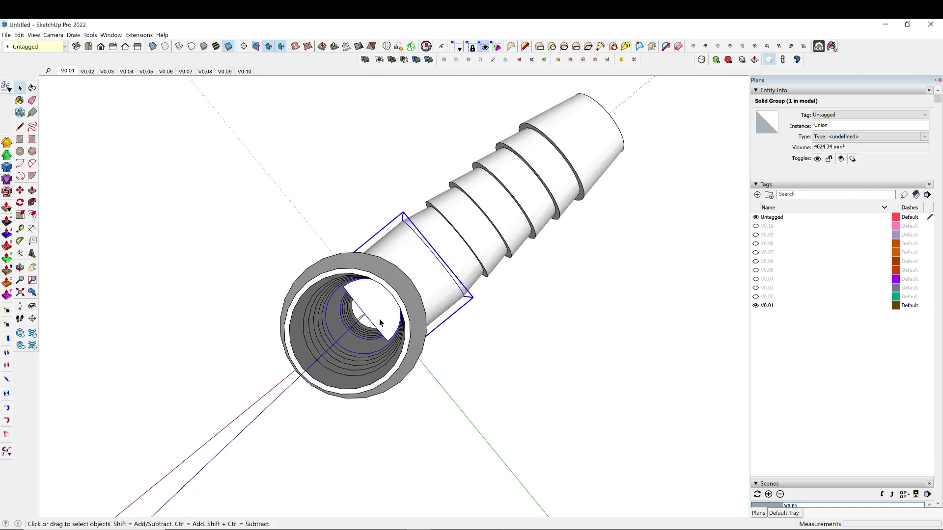
click(472, 410)
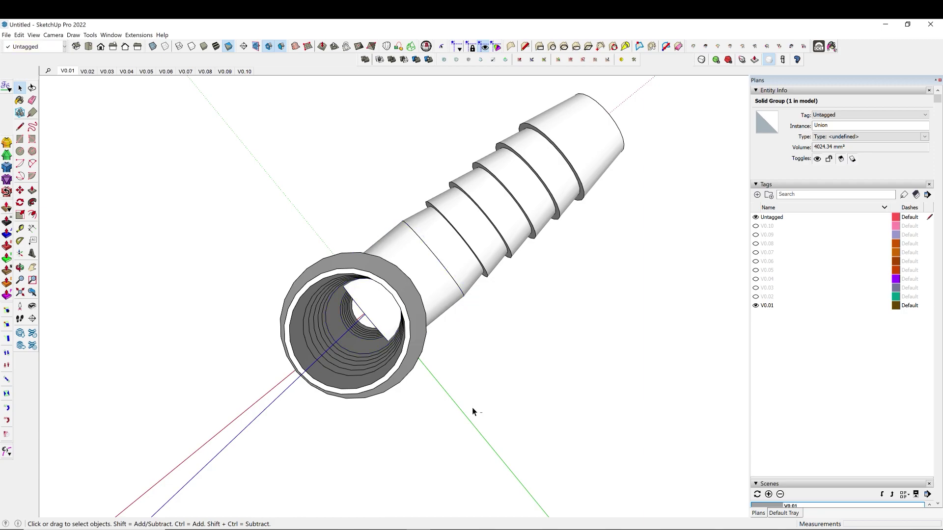
middle_drag(473, 408, 374, 290)
Step: Try to subtract the vertical tube section from the horizontal branch's straight tube section
click(396, 367)
middle_drag(396, 368, 219, 246)
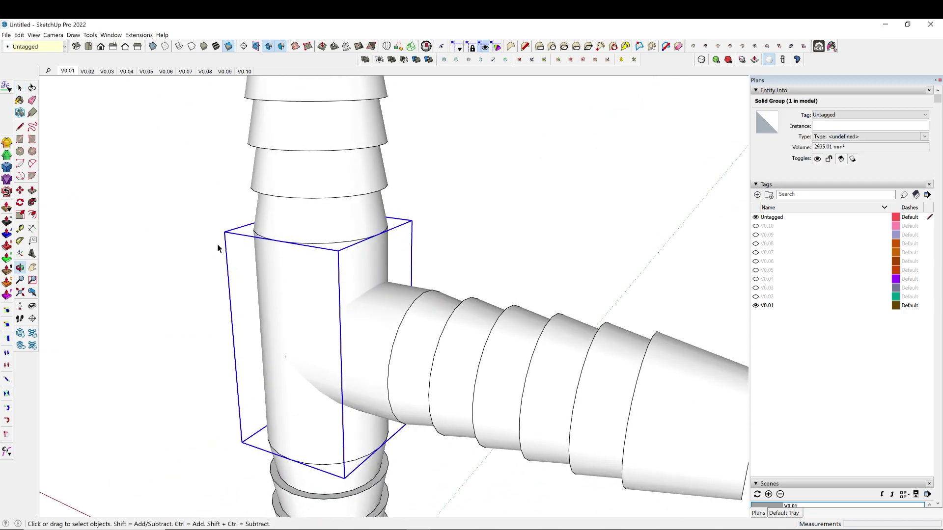
middle_drag(358, 199, 344, 187)
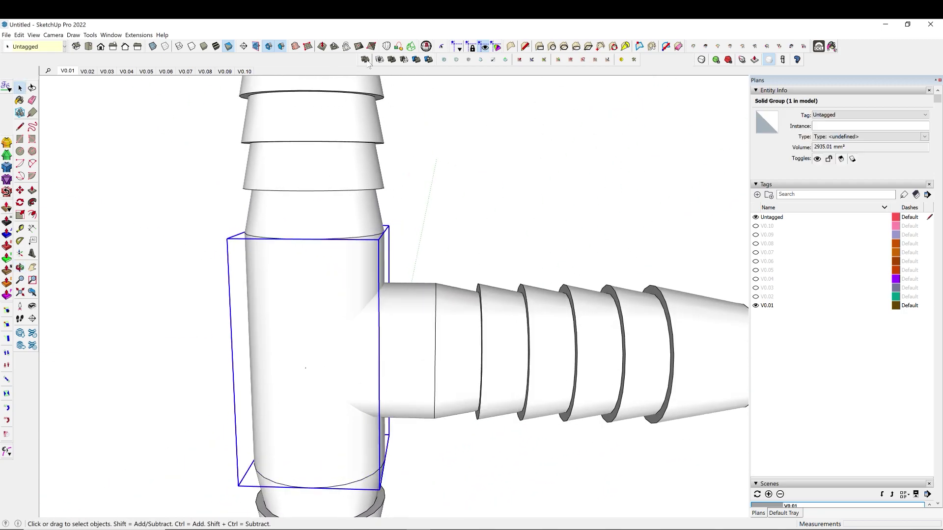
click(404, 59)
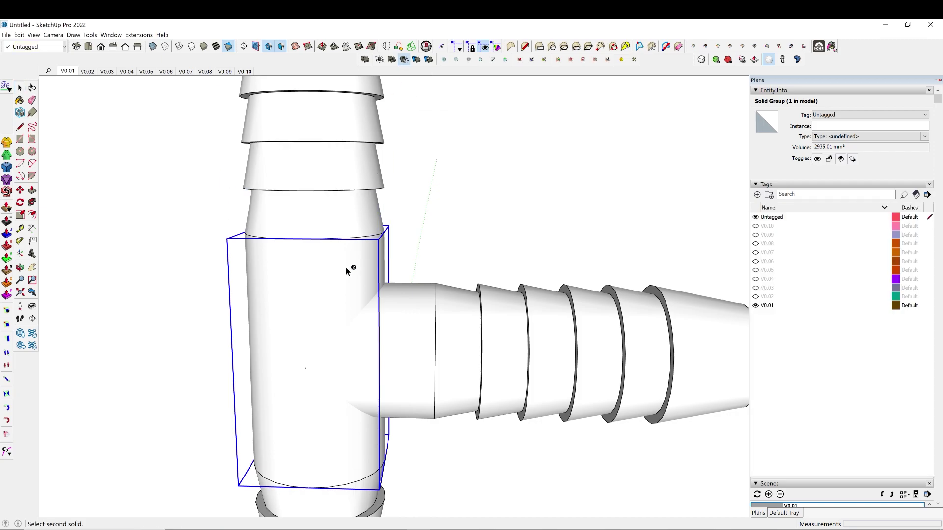
click(345, 268)
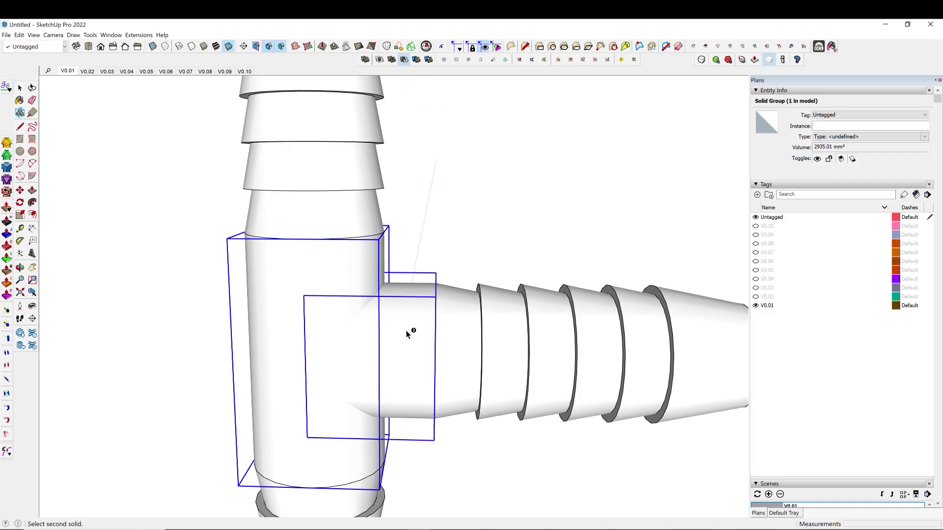
click(406, 330)
middle_drag(389, 331, 429, 306)
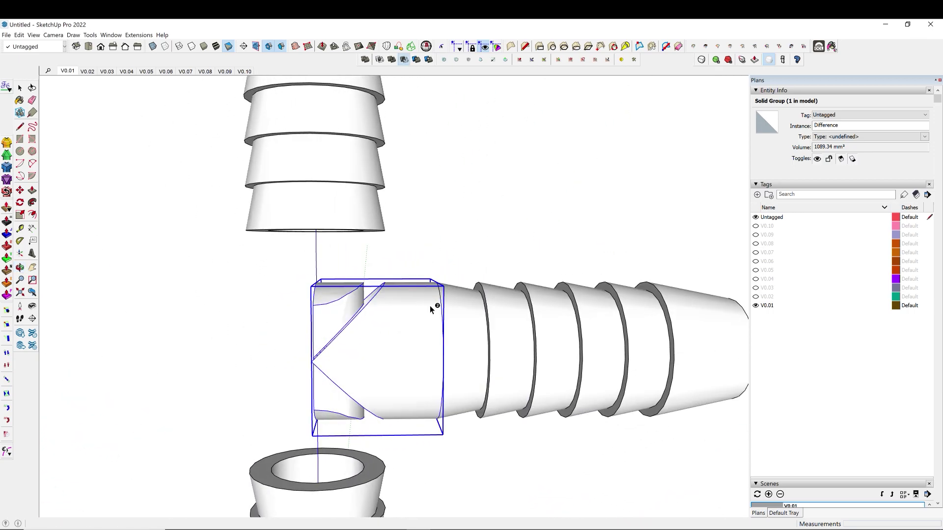
Step: Subtract the horizontal branch's straight tube section from the vertical tube section
click(399, 326)
click(318, 269)
middle_drag(317, 270, 333, 301)
scroll(365, 335, up, 2)
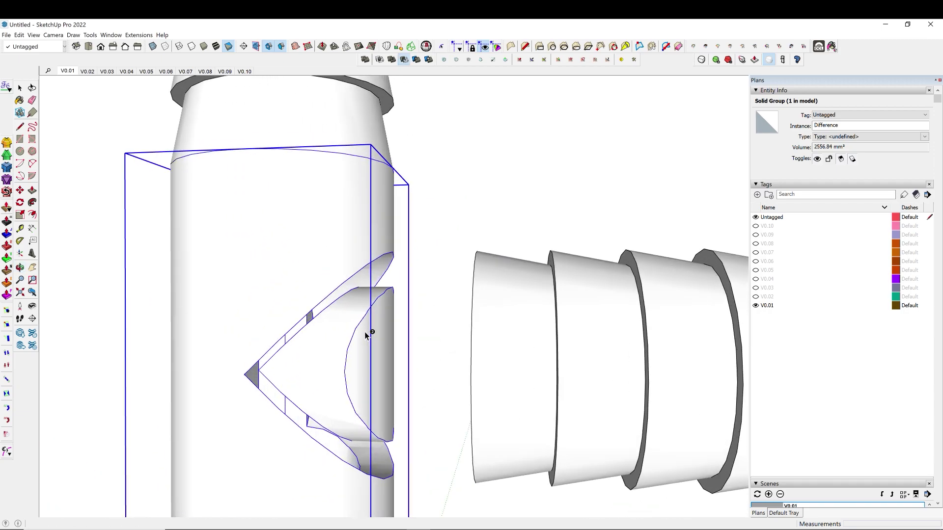
key(space)
Step: Inside the notched vertical section, delete the leftover core's crescent-shaped side surface and a piece of its boundary edge
middle_drag(415, 280, 329, 391)
scroll(349, 366, up, 3)
double_click(349, 361)
triple_click(360, 365)
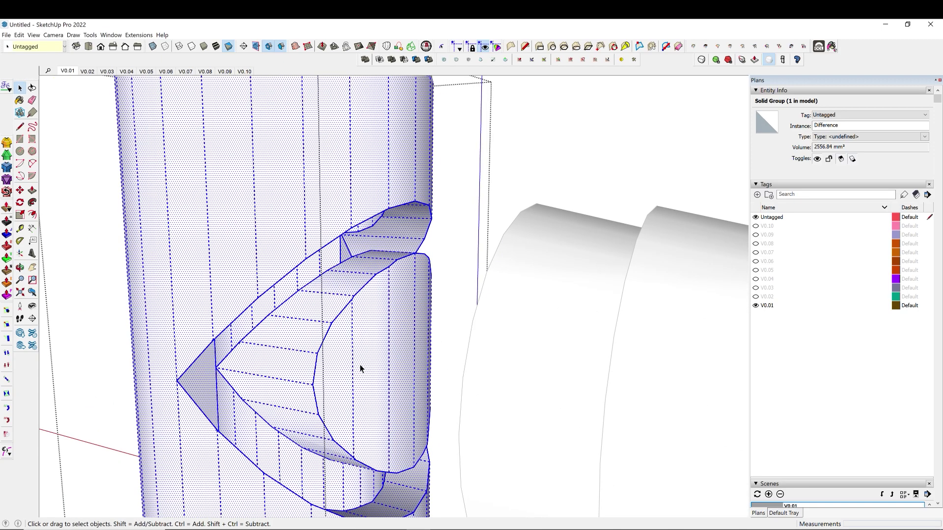
middle_drag(360, 358, 352, 318)
click(285, 357)
middle_drag(287, 358, 390, 317)
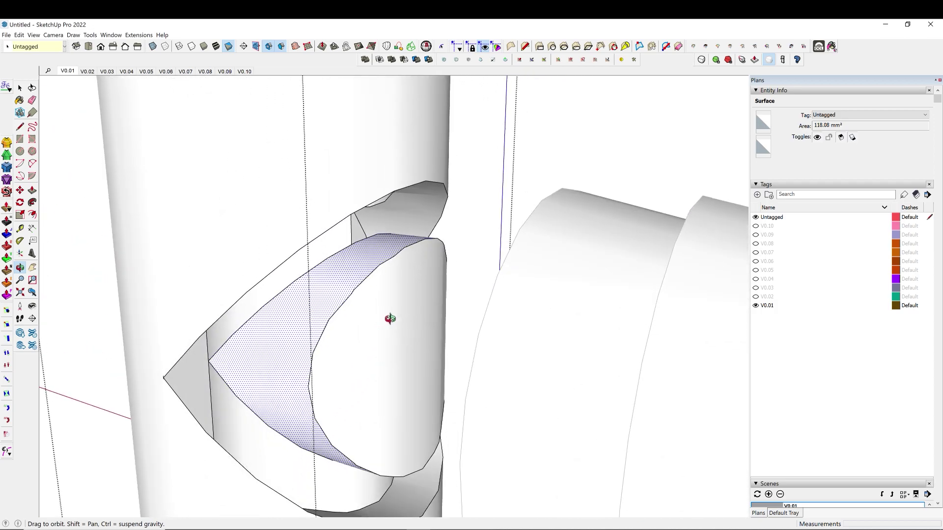
key(Delete)
middle_drag(272, 335, 269, 286)
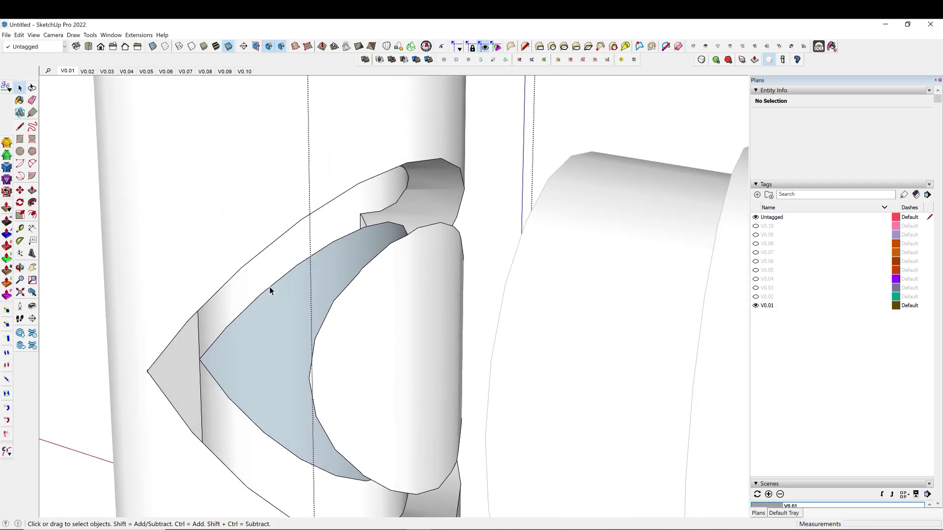
click(234, 319)
key(Delete)
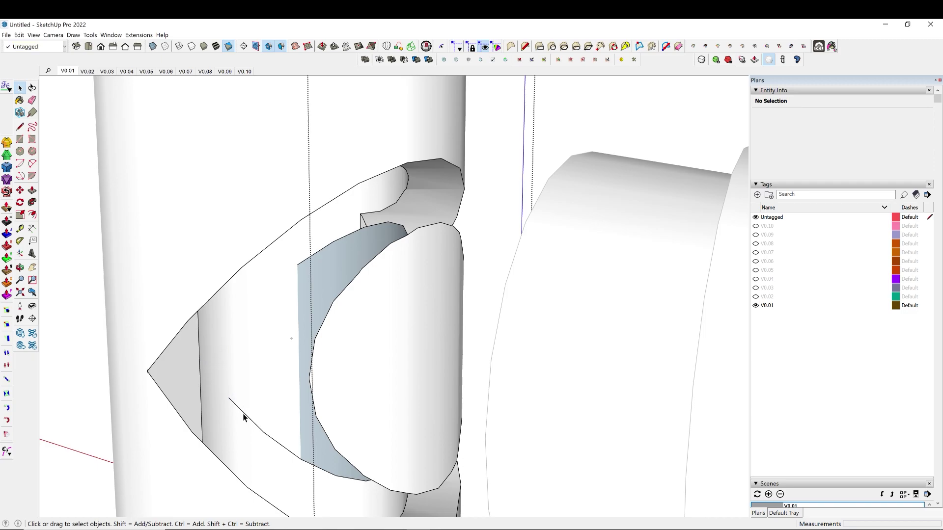
Step: Remove the leftover core's remaining pointed curved surface, starting with the edge at its tip
middle_drag(382, 337, 573, 389)
middle_drag(634, 367, 570, 314)
scroll(570, 314, up, 2)
click(569, 340)
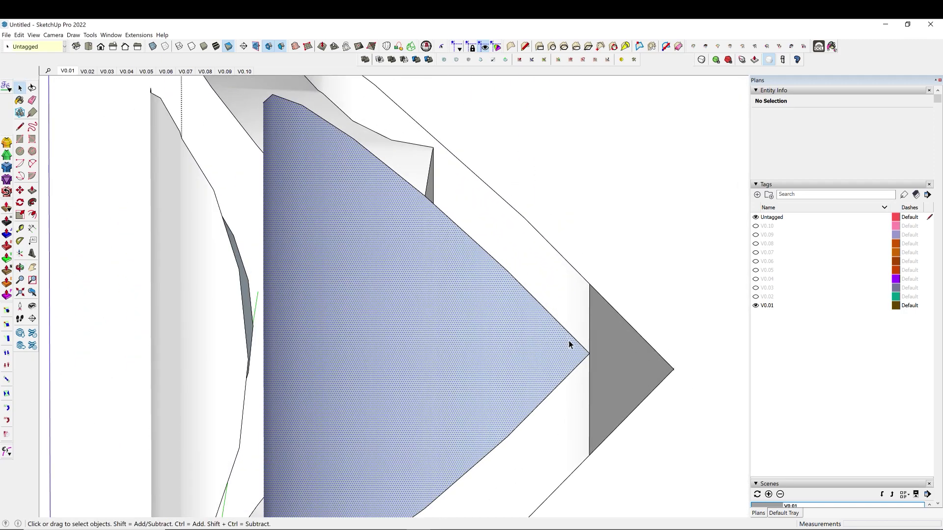
click(576, 340)
key(Delete)
click(579, 366)
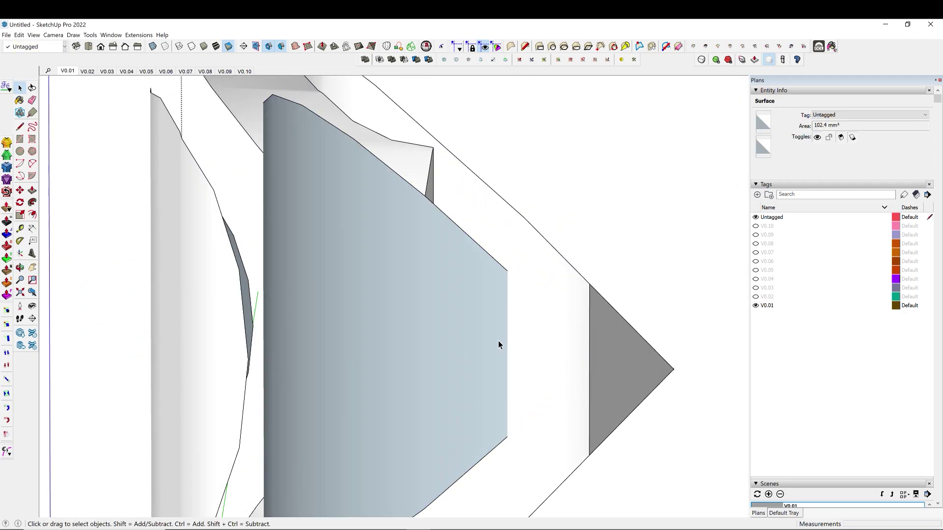
key(Delete)
Step: Delete the two loose edge chains around the opening and the leftover core's last curved face
middle_drag(462, 346, 502, 243)
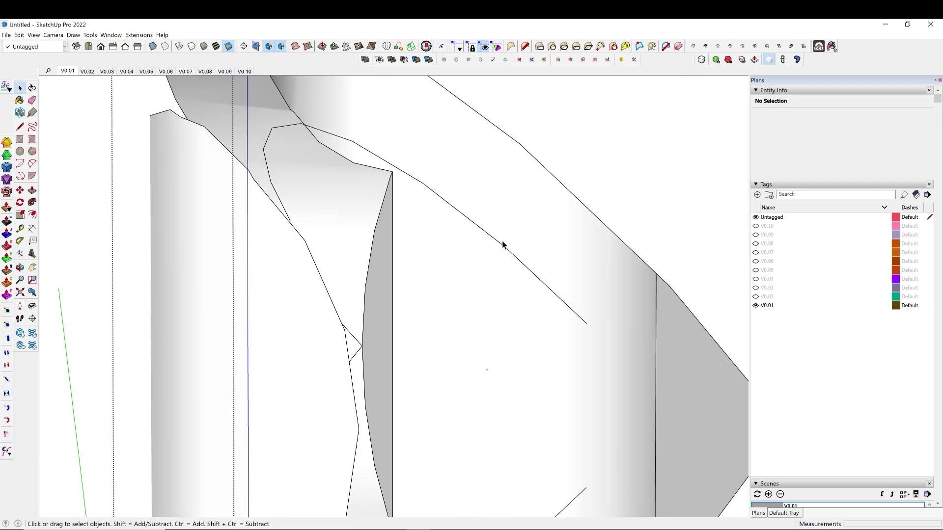
triple_click(502, 244)
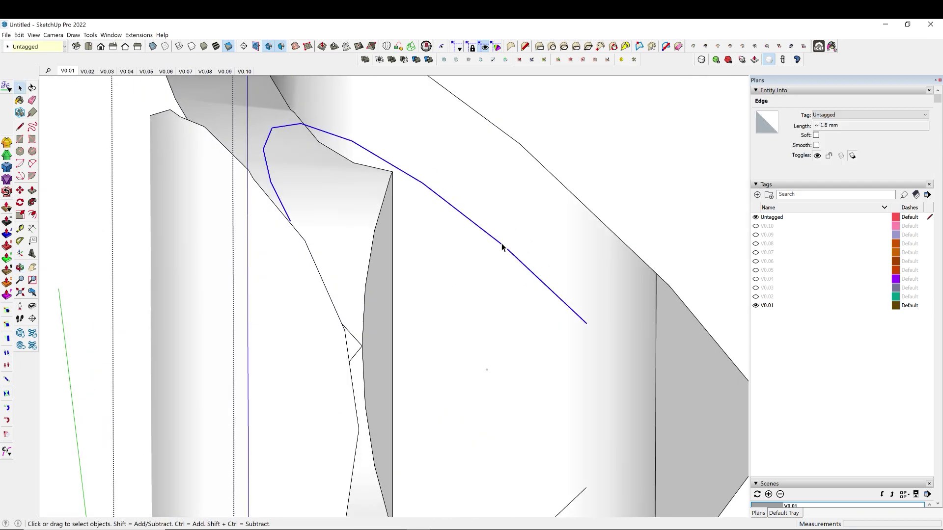
scroll(500, 244, down, 4)
scroll(486, 350, up, 2)
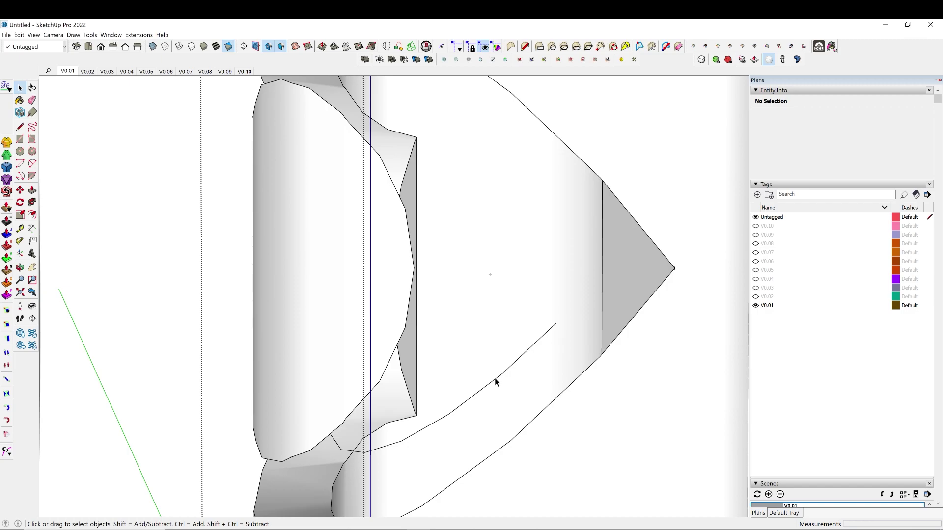
triple_click(496, 379)
key(Delete)
click(377, 338)
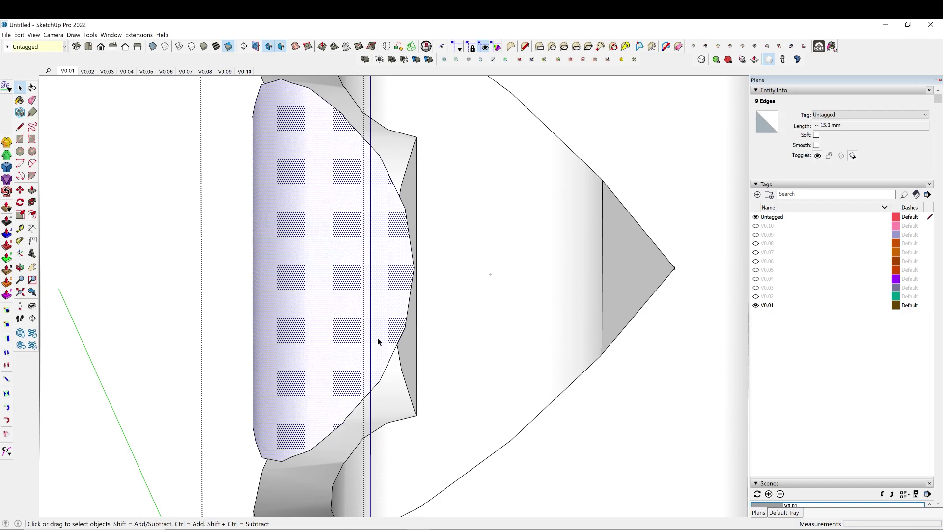
key(Delete)
Step: Exit the notched section and restore the horizontal branch's straight tube section at the junction
middle_drag(377, 337, 594, 260)
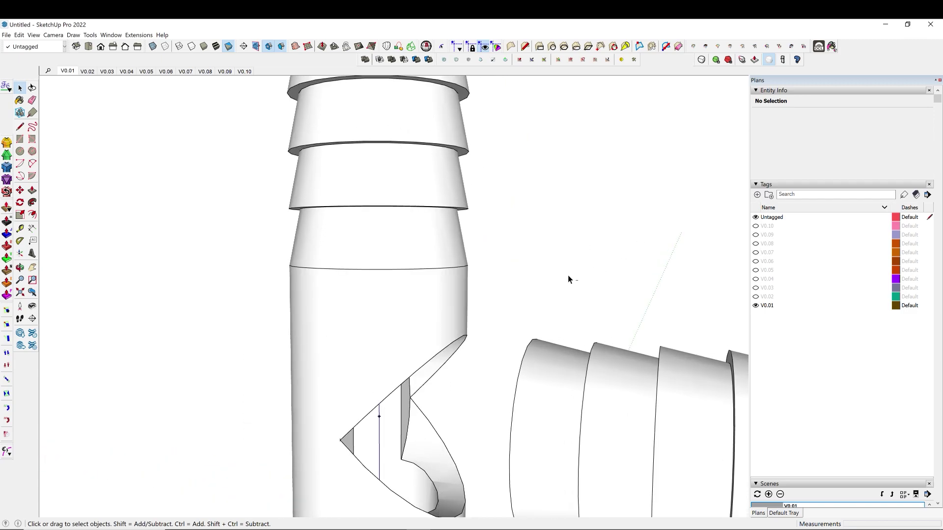
click(457, 340)
middle_drag(457, 340, 414, 310)
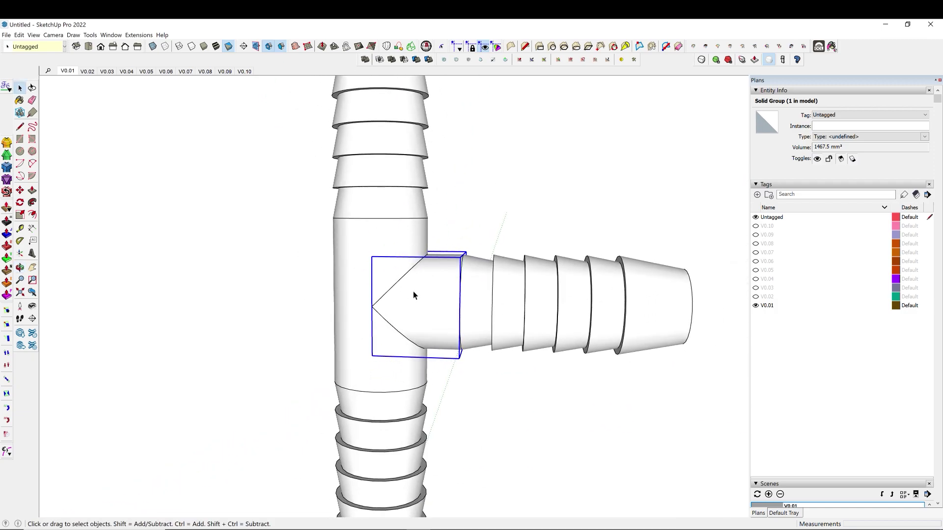
Step: Copy the notched vertical section together with the horizontal straight section about 41 mm along the red axis, clear of the fitting
ctrl+click(365, 248)
key(m)
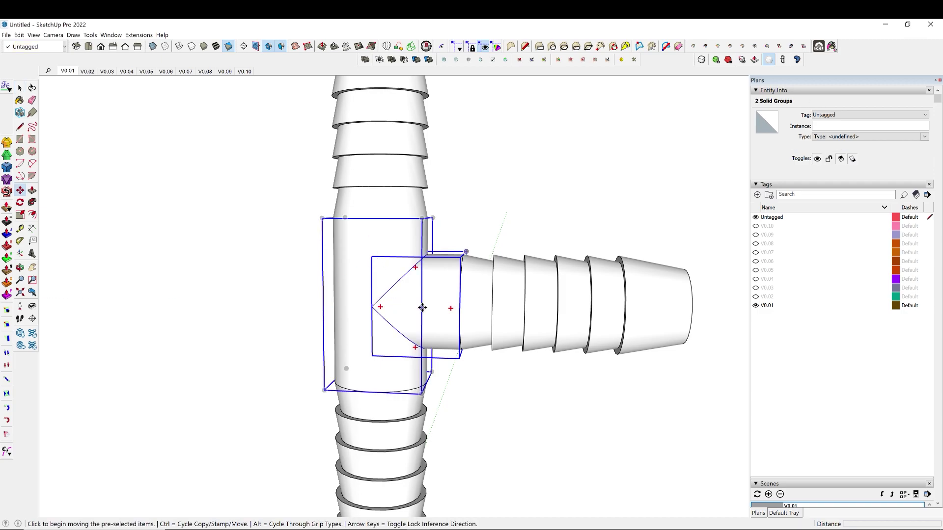
click(428, 305)
scroll(518, 306, down, 3)
key(ctrl)
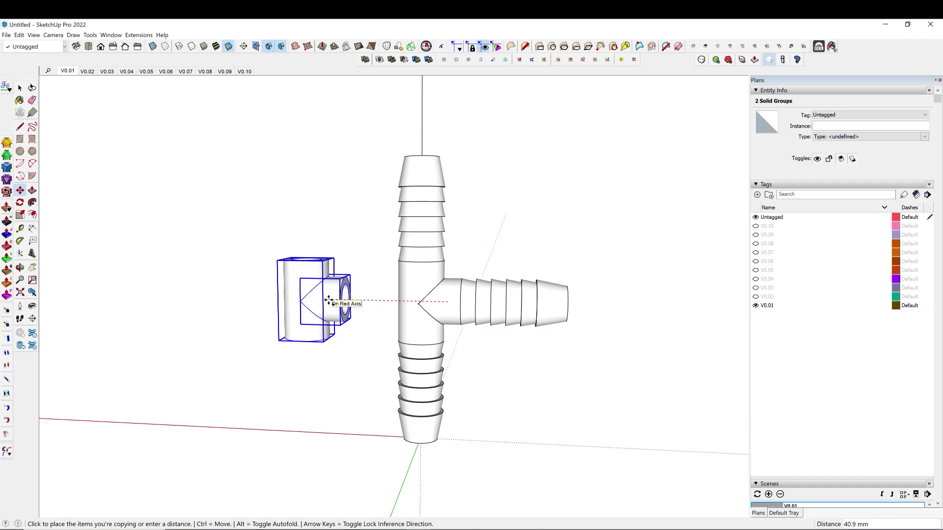
middle_drag(329, 300, 311, 421)
scroll(339, 329, up, 5)
key(space)
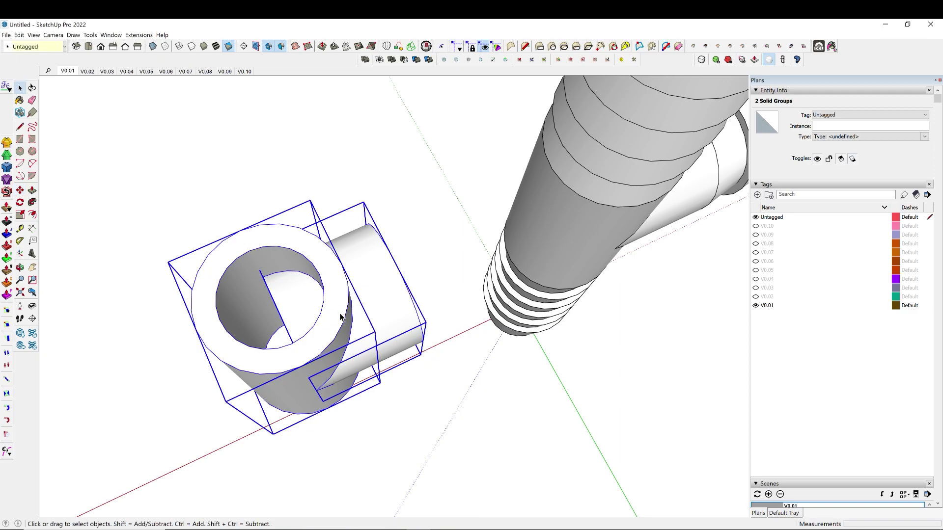
Step: Copy the ring-shaped end face from the copied vertical section, delete that section, and paste the ring in place
triple_click(332, 311)
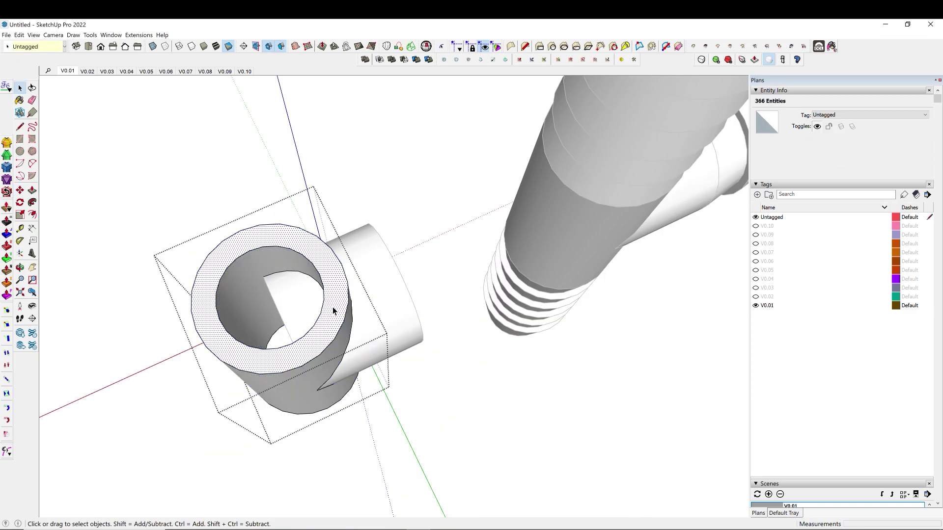
click(455, 429)
middle_drag(454, 430, 308, 343)
click(290, 324)
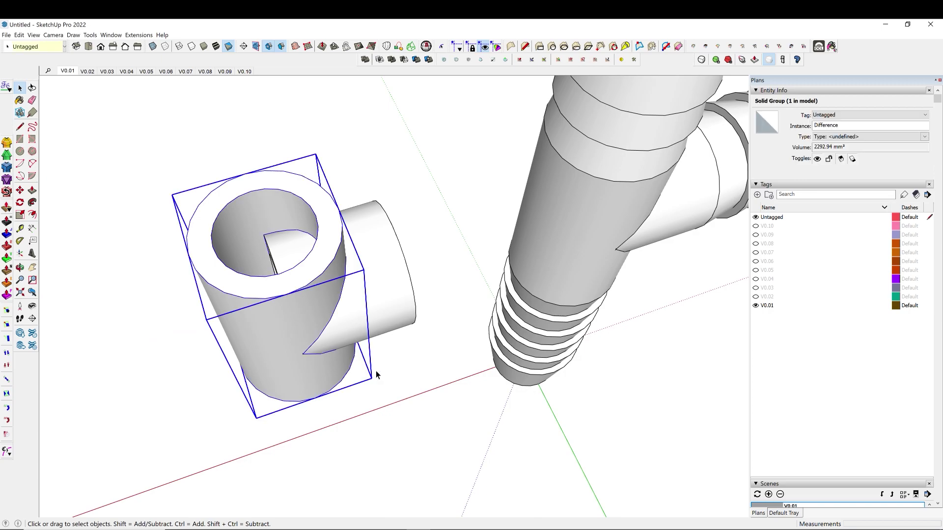
key(Delete)
key(ctrl+shift+v)
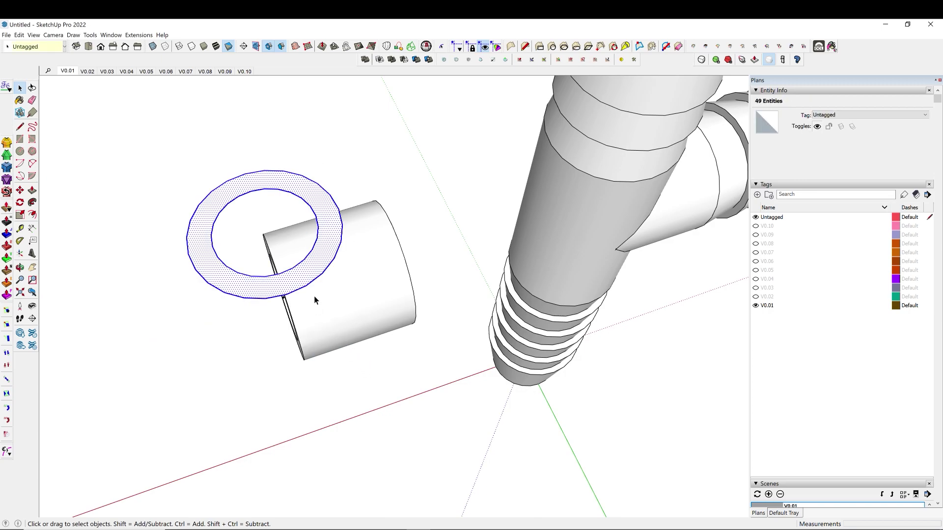
Step: Try to extrude the pasted ring face downward about 74 mm past the horizontal tube copy
key(p)
click(306, 270)
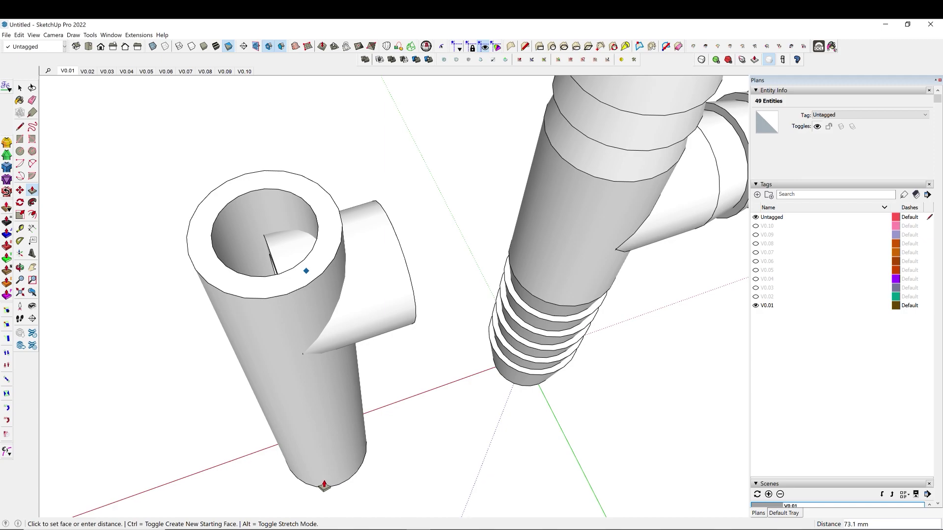
click(325, 487)
middle_drag(324, 487, 316, 406)
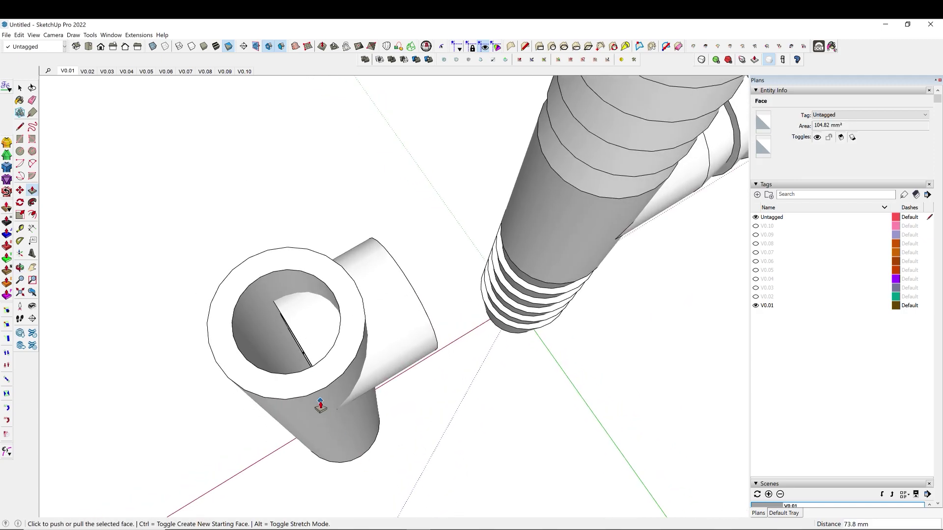
scroll(343, 357, up, 3)
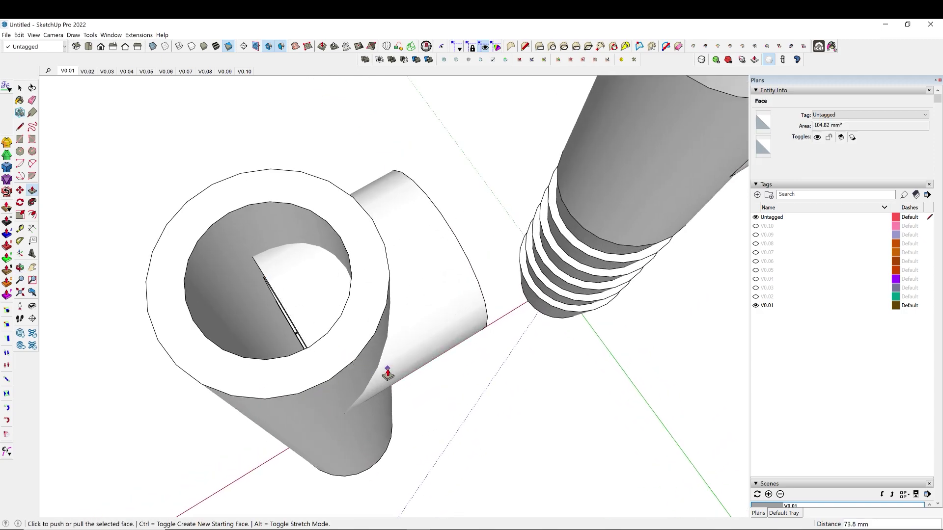
key(ctrl+z)
key(space)
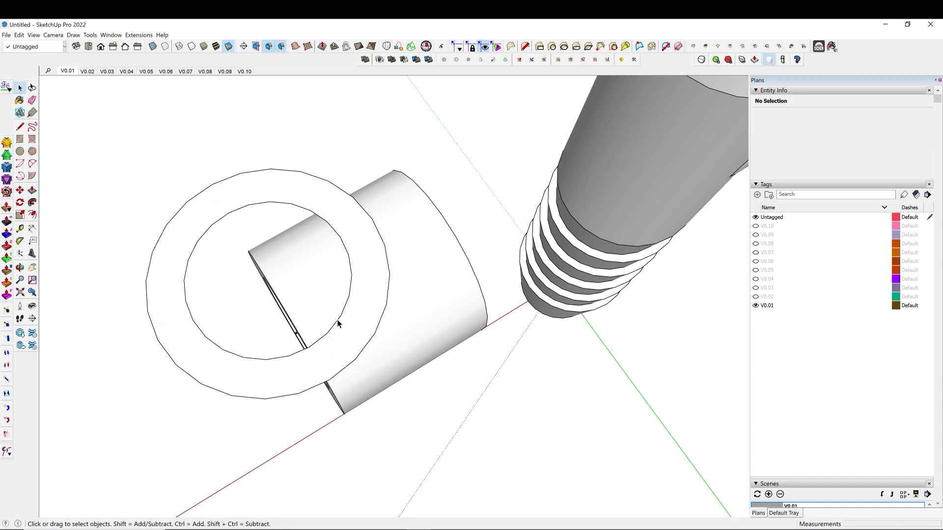
Step: Remove the inner circle from the pasted ring and extrude the resulting full disc downward past the horizontal tube copy
click(338, 323)
key(Delete)
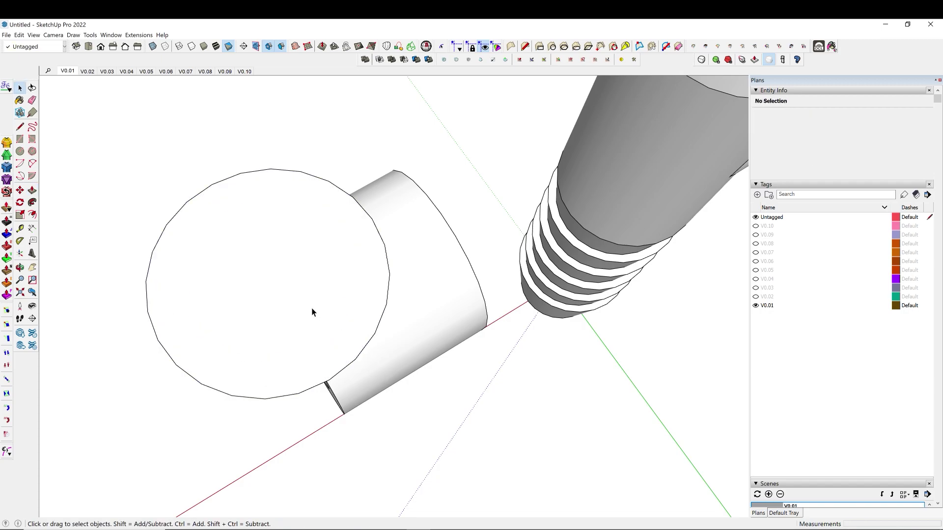
key(p)
click(311, 308)
middle_drag(334, 359, 250, 231)
click(360, 481)
middle_drag(360, 481, 282, 369)
Step: Group the new solid cylinder with all of its connected faces and edges
key(space)
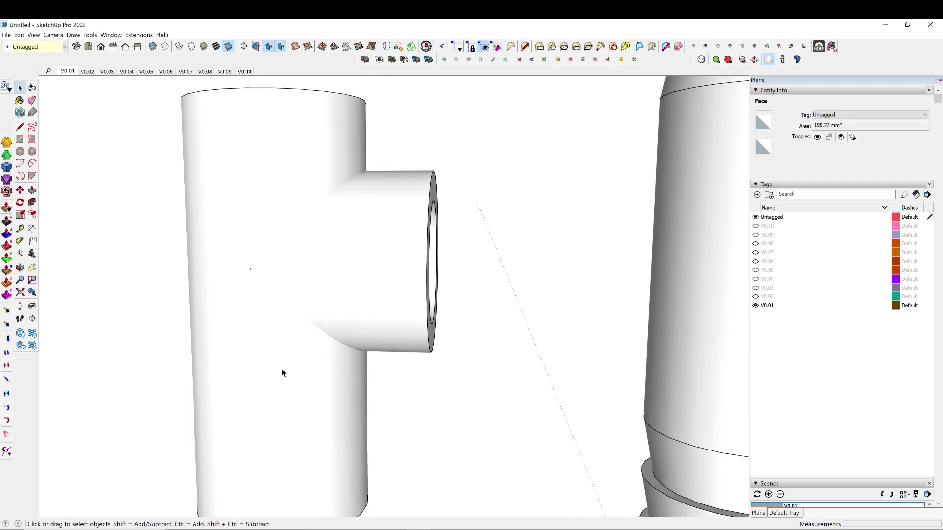
double_click(282, 373)
key(ctrl+g)
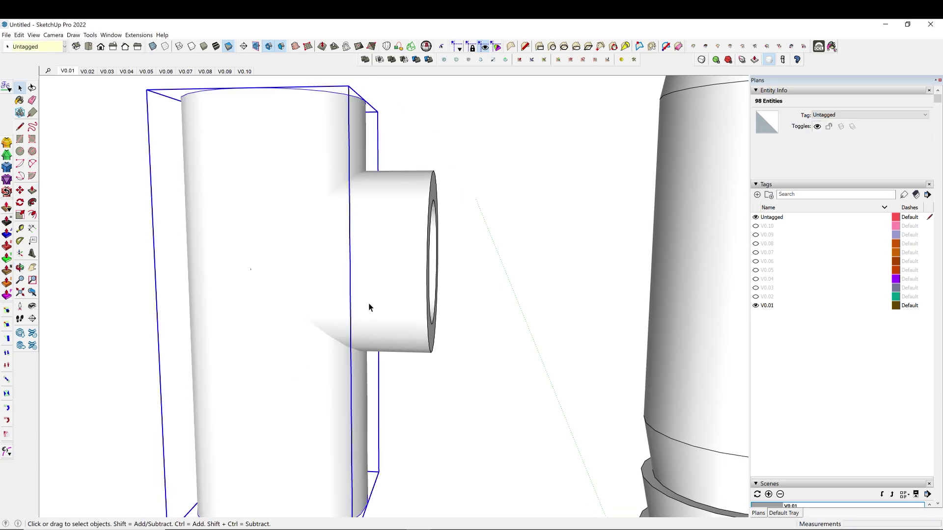
Step: Try to subtract the horizontal tube copy from the solid cylinder
click(360, 221)
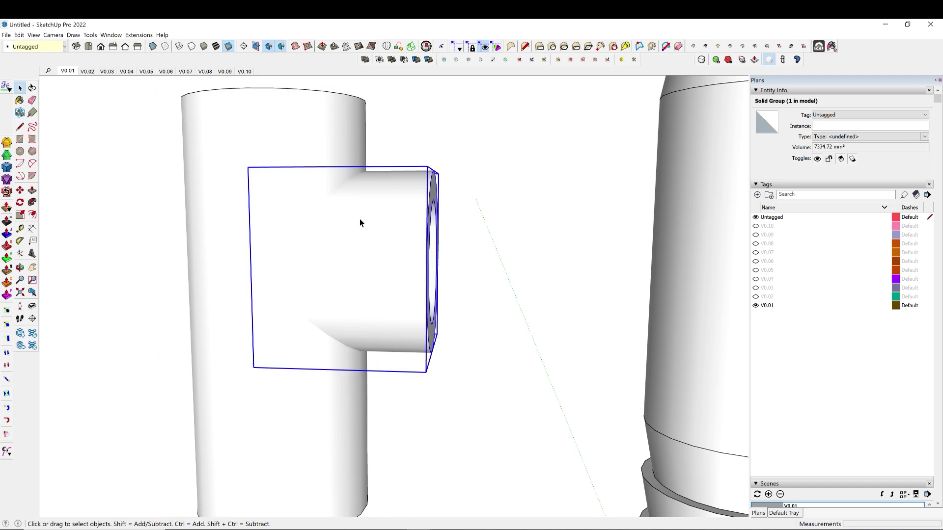
click(403, 60)
click(327, 136)
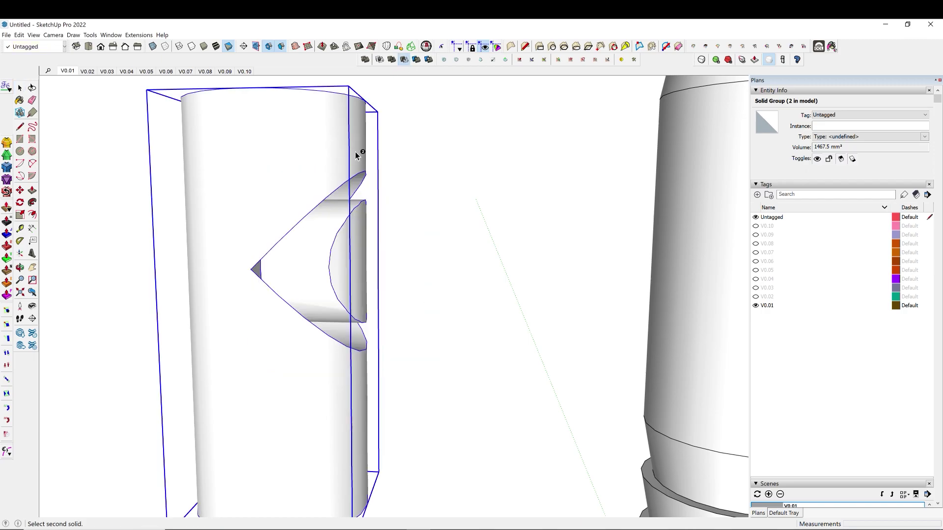
key(ctrl+z)
Step: Subtract the solid cylinder from the horizontal tube copy
click(330, 132)
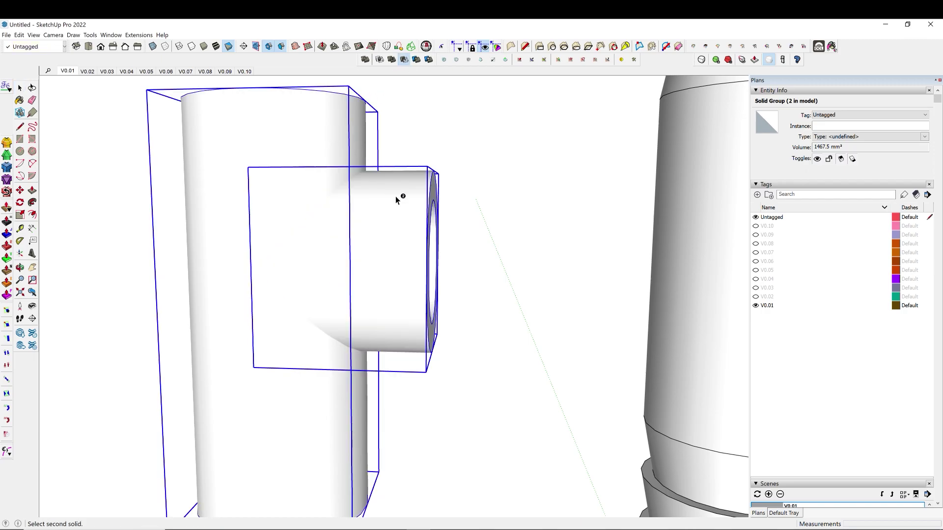
click(396, 196)
middle_drag(432, 236, 343, 216)
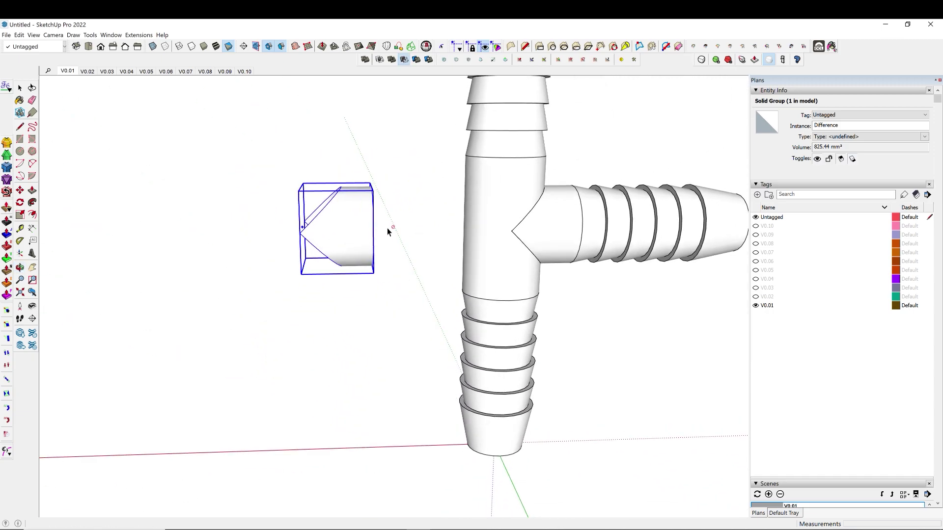
Step: Delete the horizontal branch's original straight tube section at the junction
key(Escape)
click(556, 238)
key(Delete)
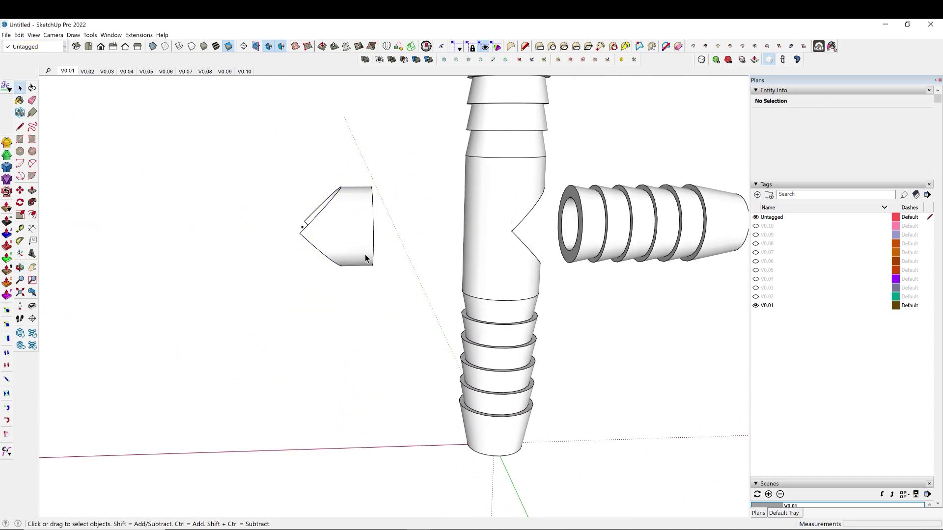
Step: Move the trimmed tube section by its pointed tip onto the notch vertex of the vertical tube
click(371, 255)
key(m)
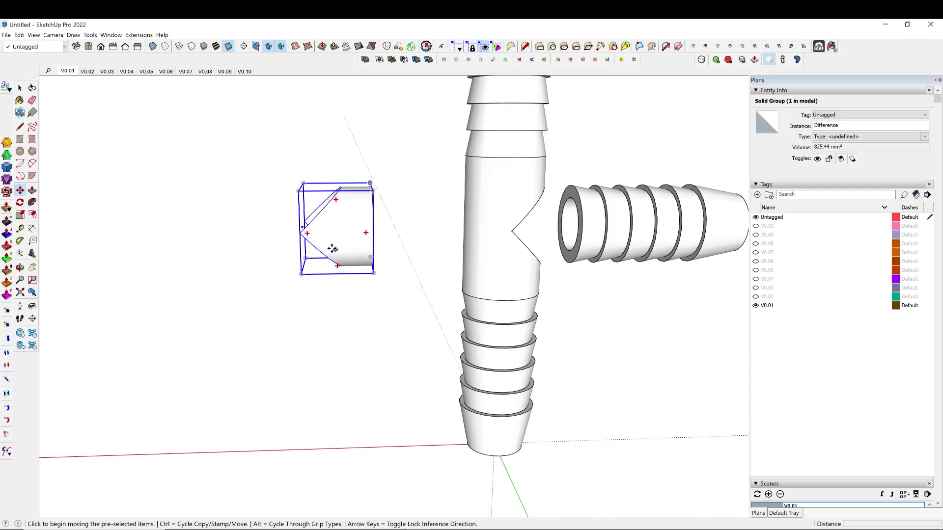
click(300, 235)
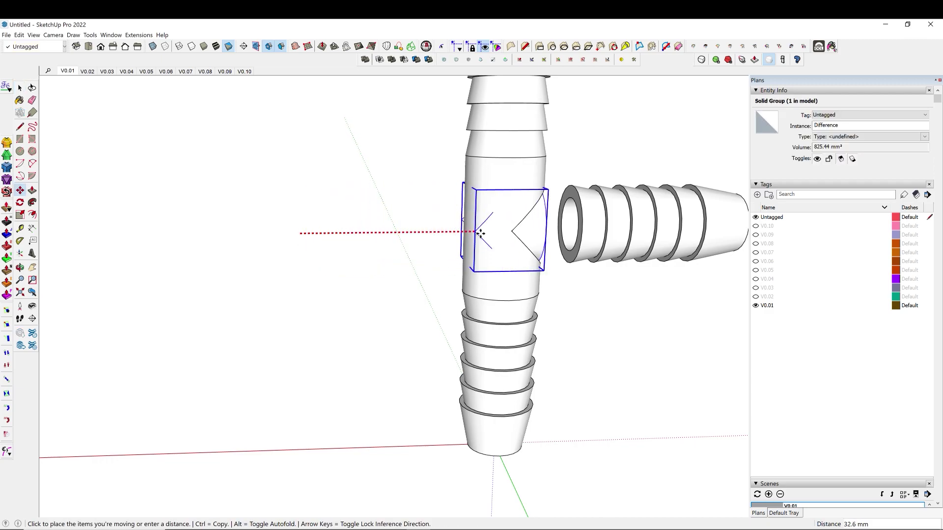
click(512, 231)
middle_drag(491, 179, 499, 211)
scroll(499, 211, up, 4)
middle_drag(373, 241, 271, 129)
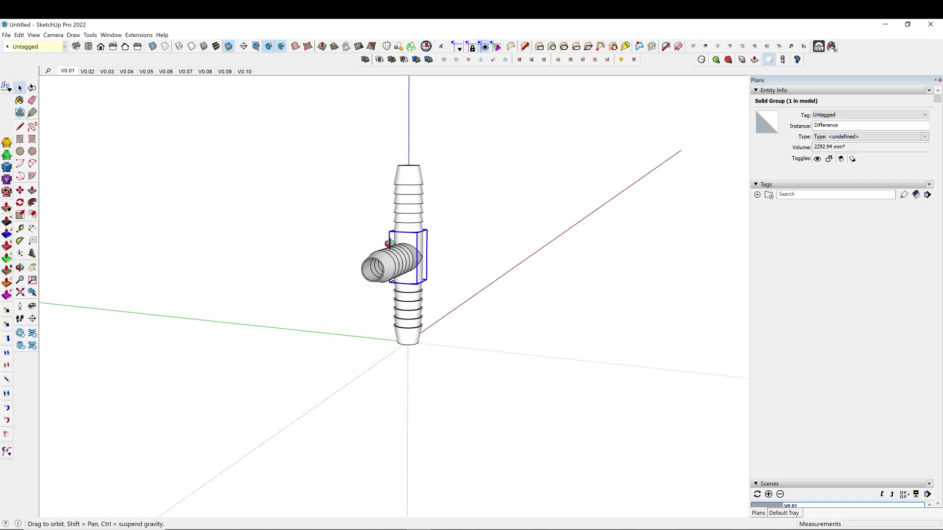
scroll(412, 264, up, 2)
scroll(486, 237, down, 2)
scroll(255, 162, down, 2)
Step: Explode all parts of the T-fitting and combine the loose geometry into a single group
drag(467, 435, 467, 434)
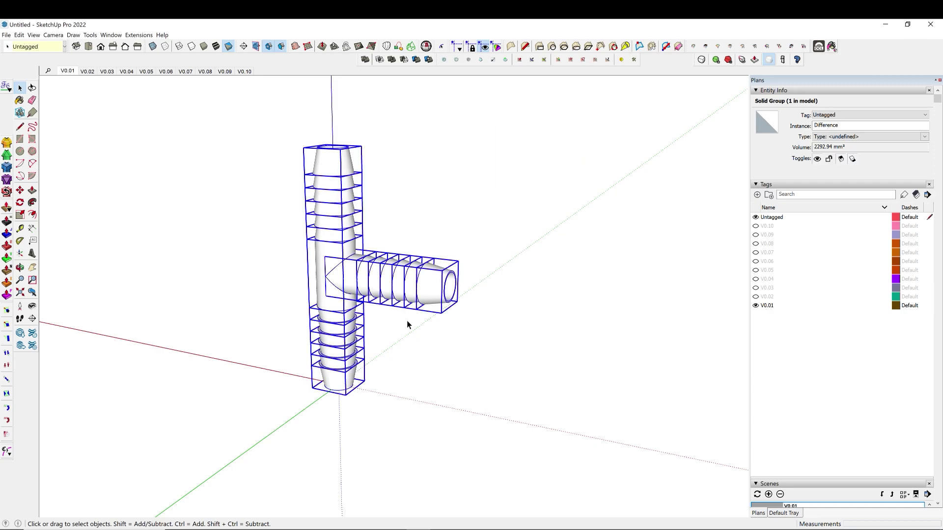
right_click(434, 288)
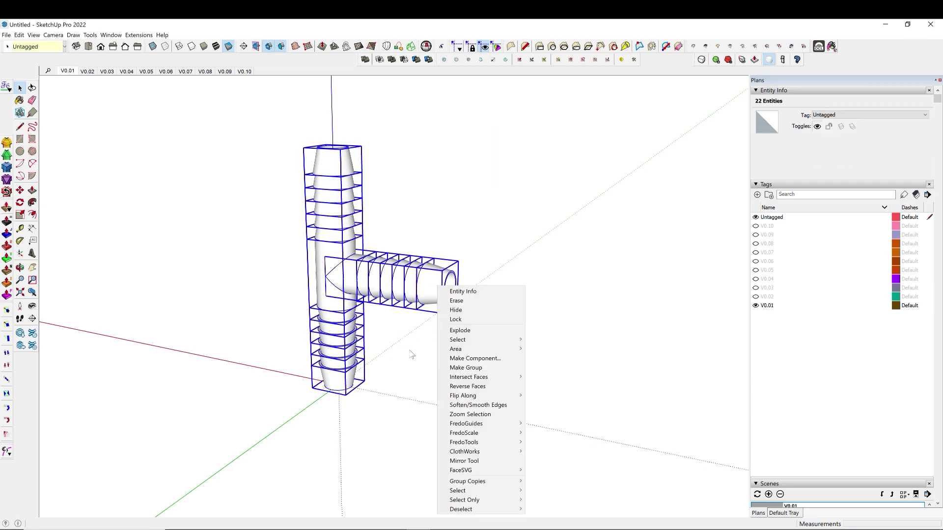
click(464, 330)
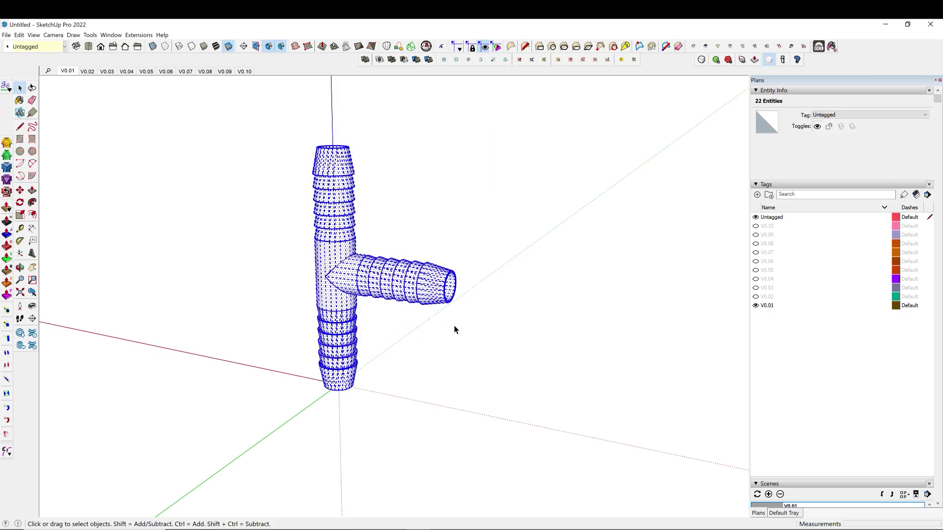
middle_drag(455, 328, 371, 279)
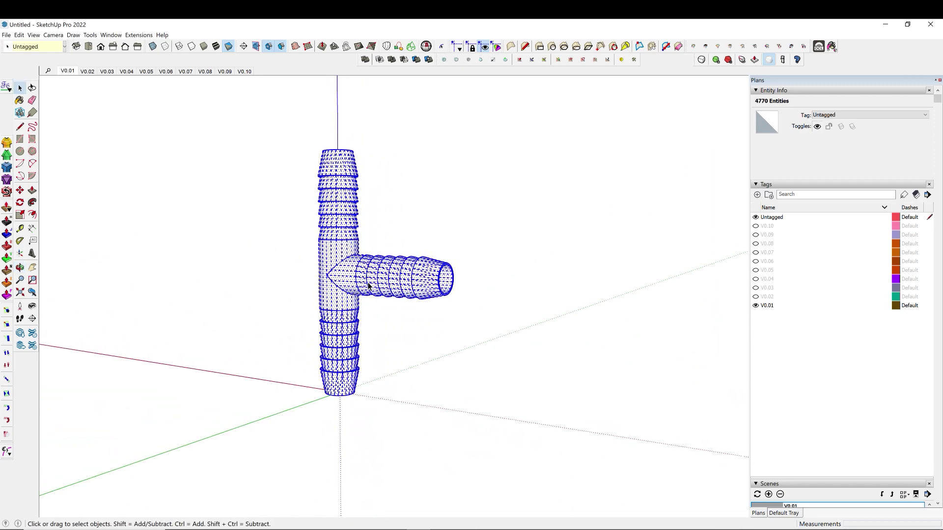
key(ctrl+g)
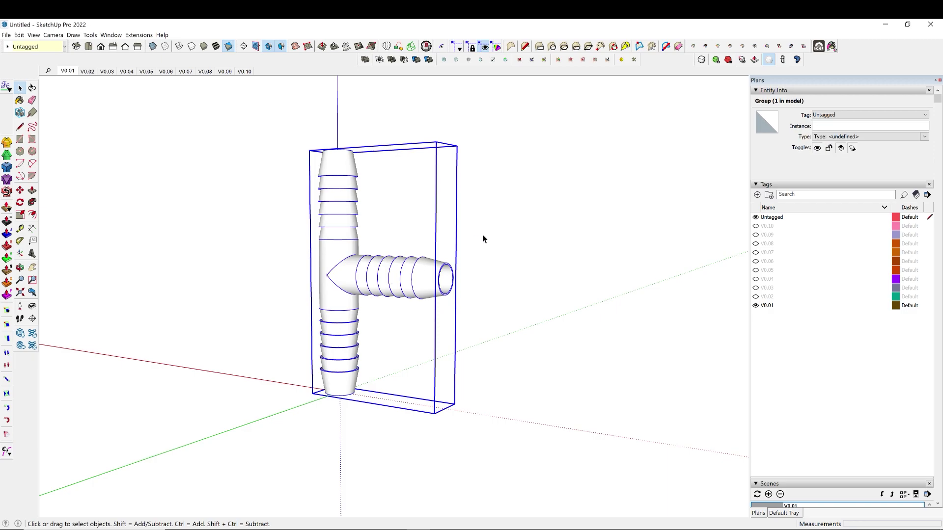
Step: Open the fitting group and draw two edges across the lower arm's uppermost open barb ledge to form its ring face
scroll(463, 364, up, 8)
double_click(474, 384)
scroll(474, 382, up, 4)
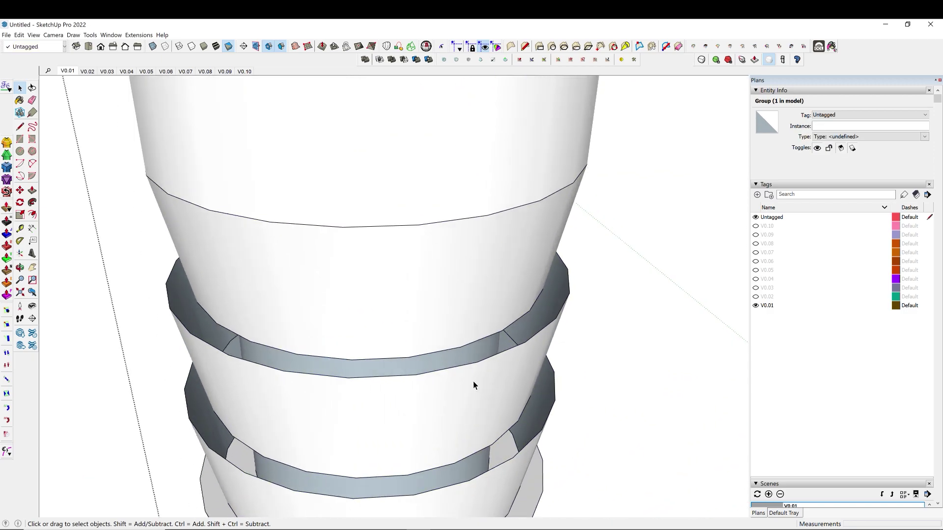
scroll(444, 392, up, 2)
key(l)
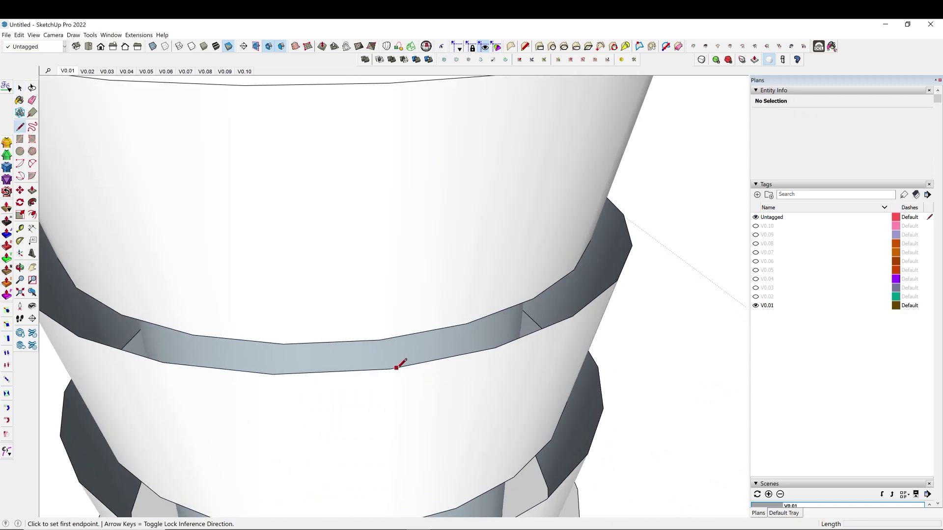
click(390, 368)
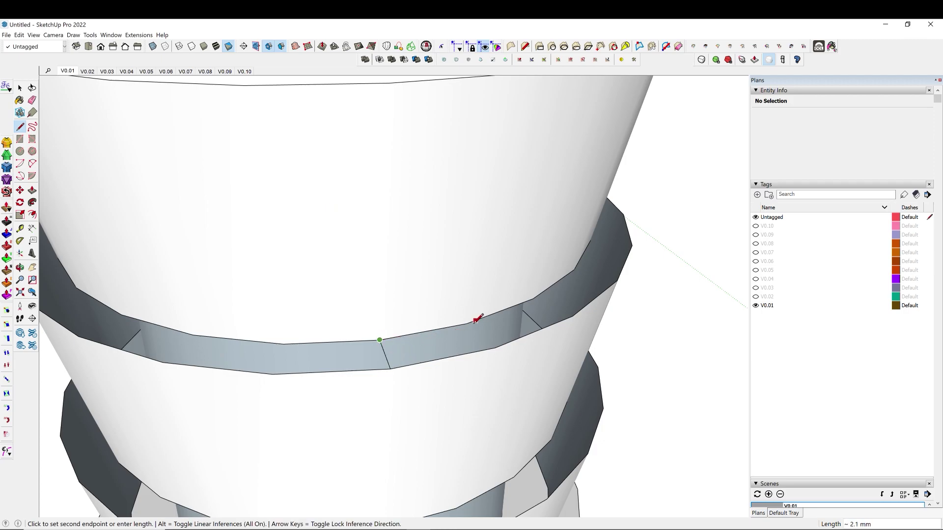
key(Escape)
click(495, 347)
click(467, 324)
middle_drag(434, 348, 467, 328)
key(space)
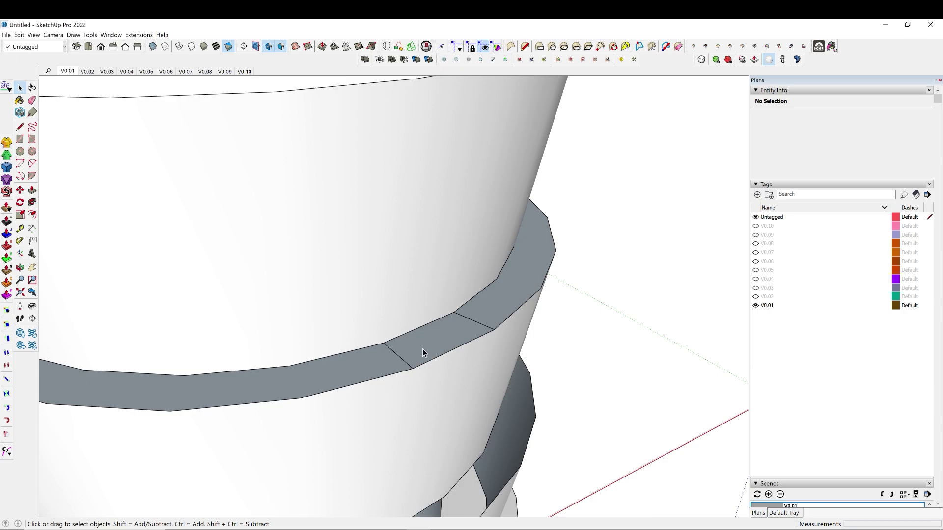
Step: Erase the two bridging edges from the barb ledge and reverse its ring face
key(e)
click(407, 355)
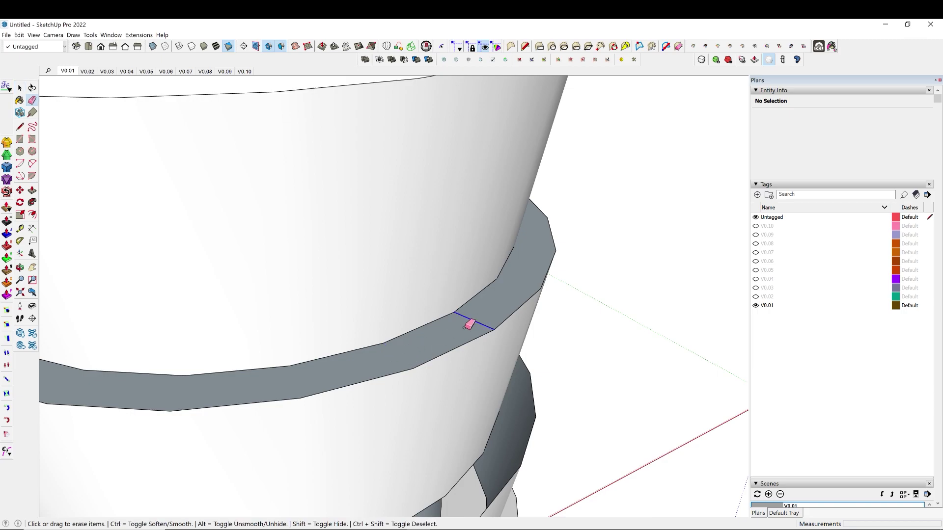
key(space)
right_click(447, 334)
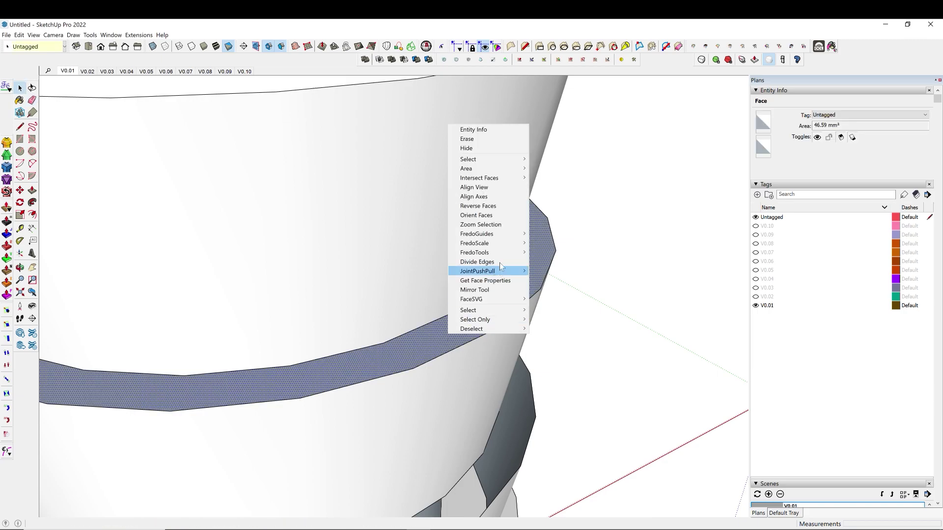
click(502, 212)
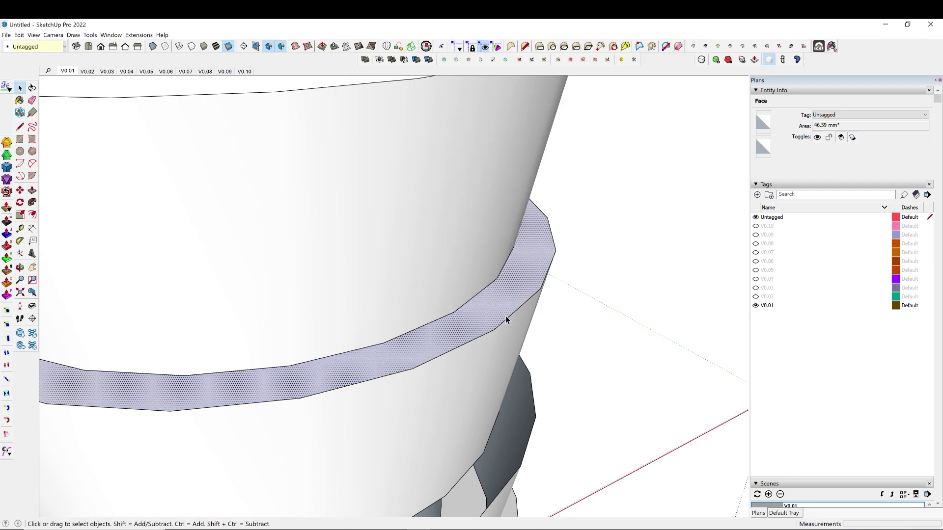
Step: Copy the ring face 5 mm down to the lower arm's second ledge, and that copy 15 mm down to the lowest ledge
key(m)
click(495, 329)
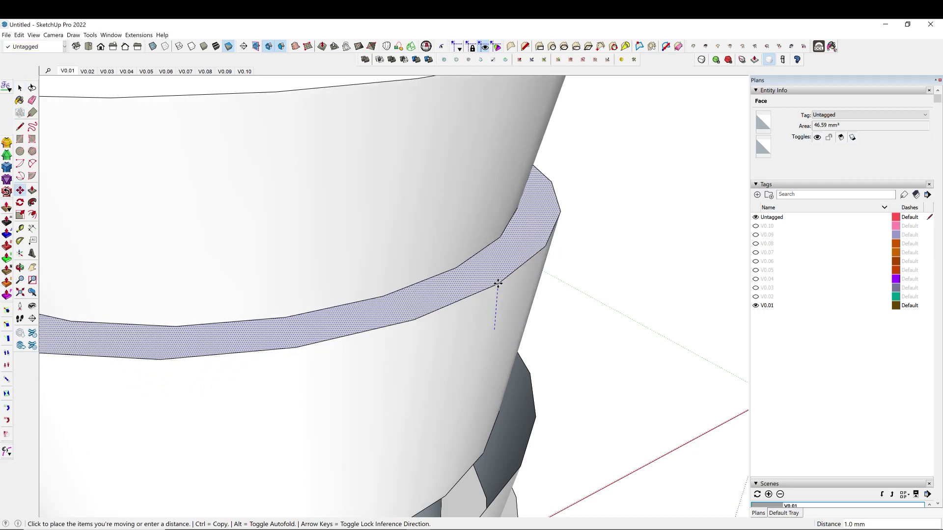
key(ctrl)
scroll(498, 284, down, 6)
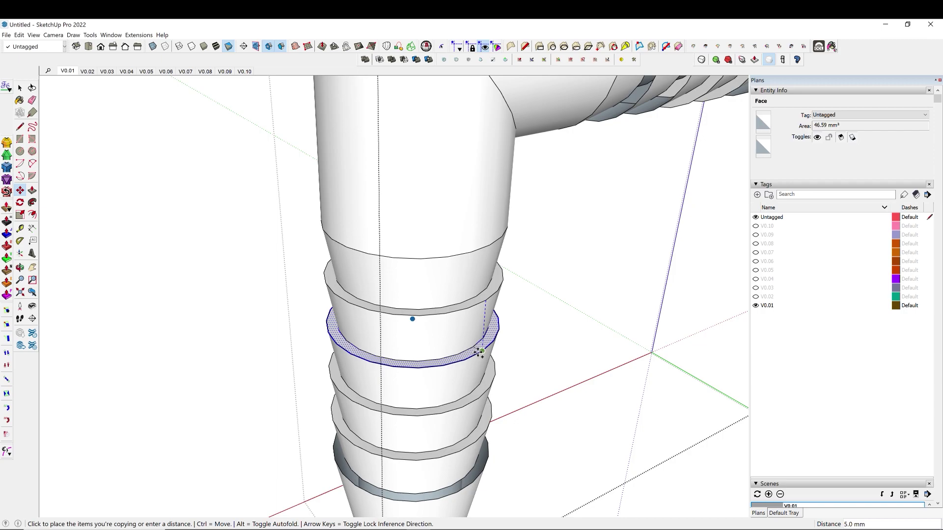
click(479, 352)
click(479, 352)
key(ctrl)
scroll(476, 359, down, 2)
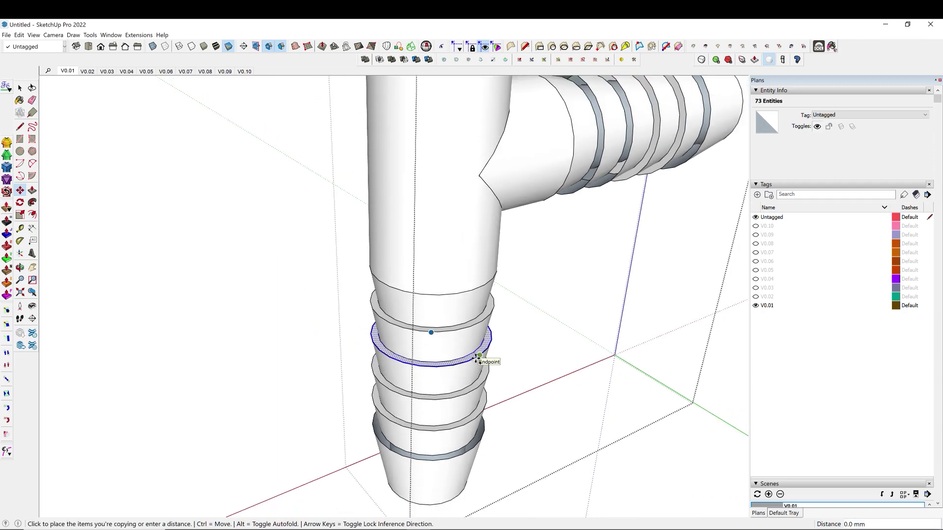
scroll(483, 432, down, 3)
scroll(482, 421, up, 5)
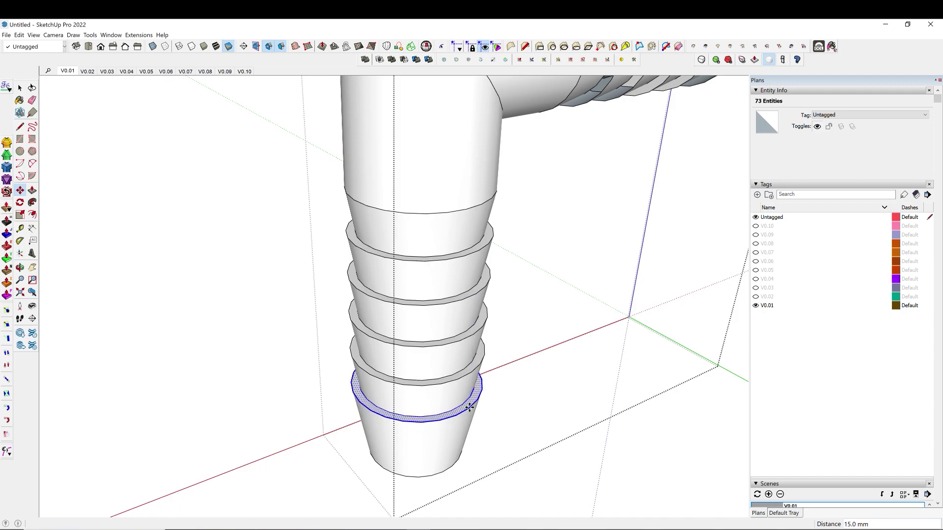
click(470, 408)
Step: Copy an existing ring face on the upper arm onto each of that arm's open barb ledges
scroll(471, 406, down, 4)
middle_drag(478, 404, 364, 232)
scroll(435, 301, down, 1)
middle_drag(444, 373, 401, 162)
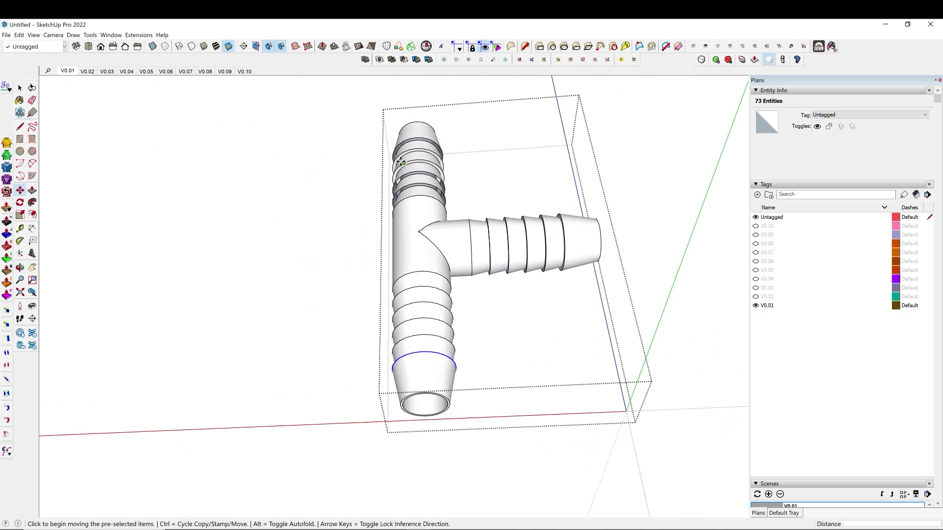
scroll(400, 162, up, 8)
key(space)
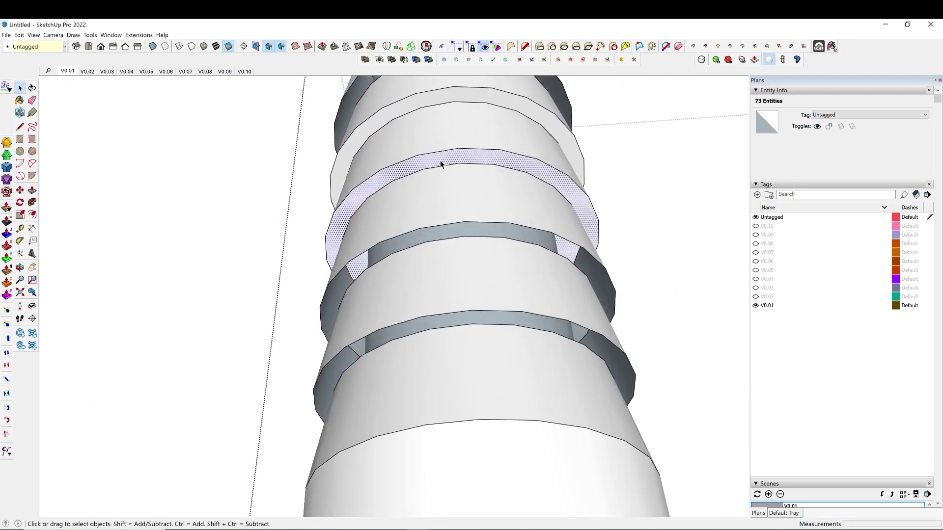
click(440, 161)
key(m)
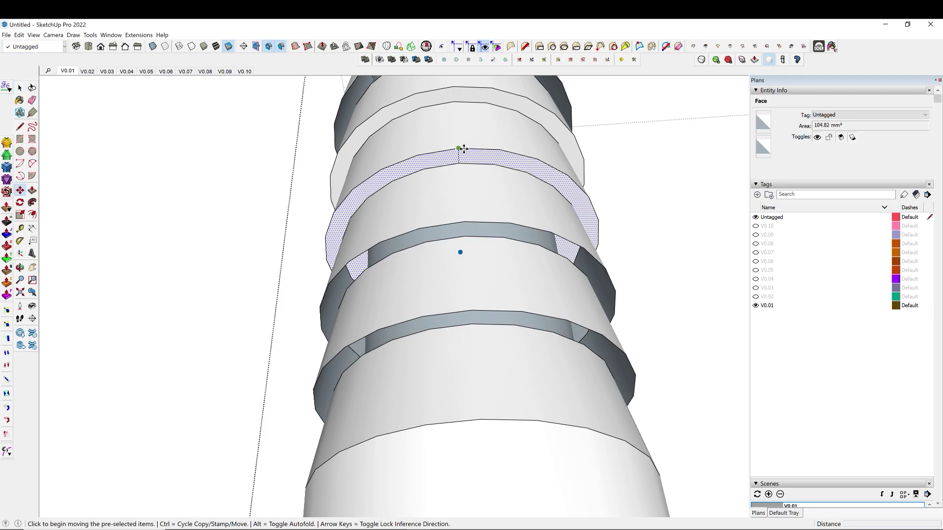
key(ctrl)
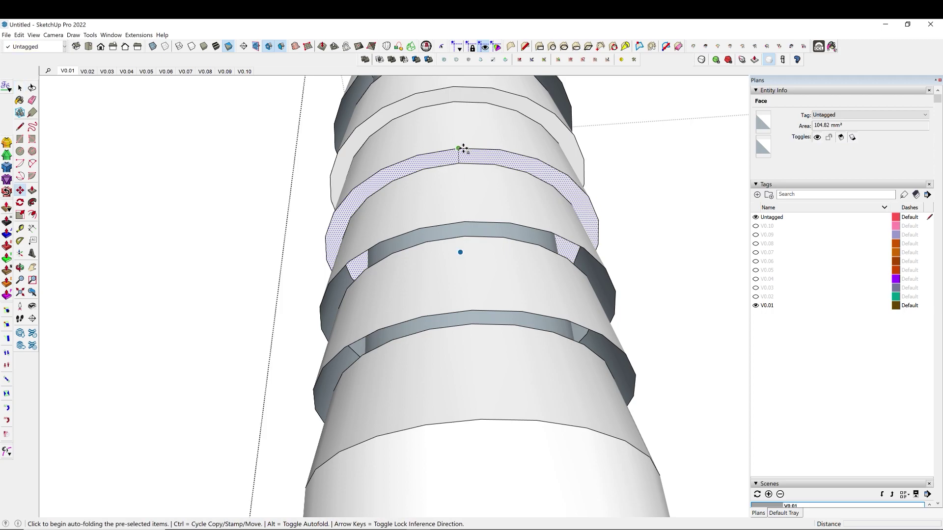
click(458, 149)
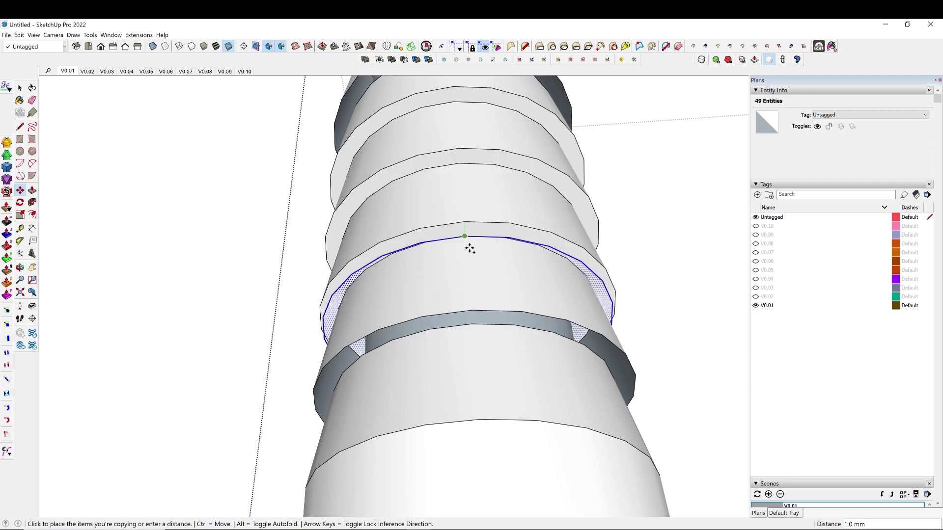
key(ctrl)
scroll(471, 311, down, 3)
click(458, 118)
Step: Copy an existing ring face on the horizontal arm onto its two open ledges near the junction and the outermost ledge
middle_drag(458, 118, 537, 461)
key(space)
click(528, 307)
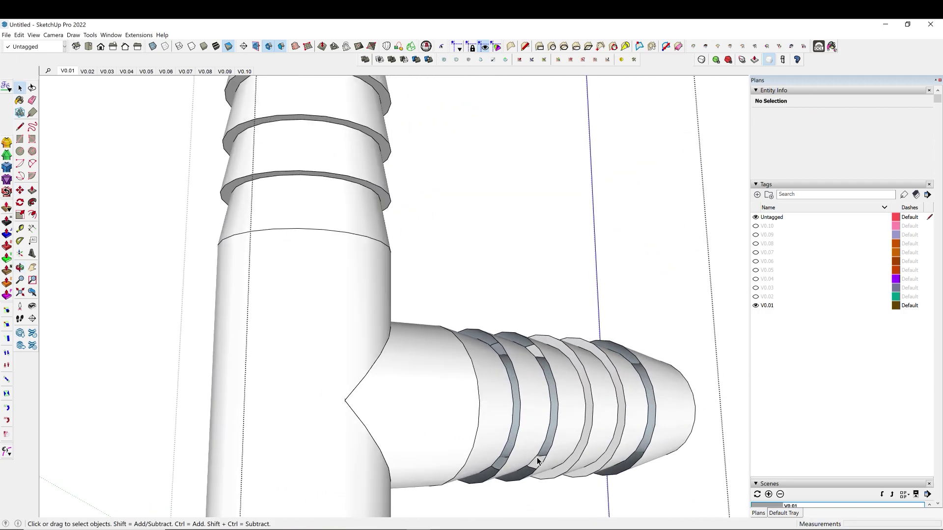
scroll(596, 412, up, 3)
double_click(595, 410)
key(m)
click(595, 396)
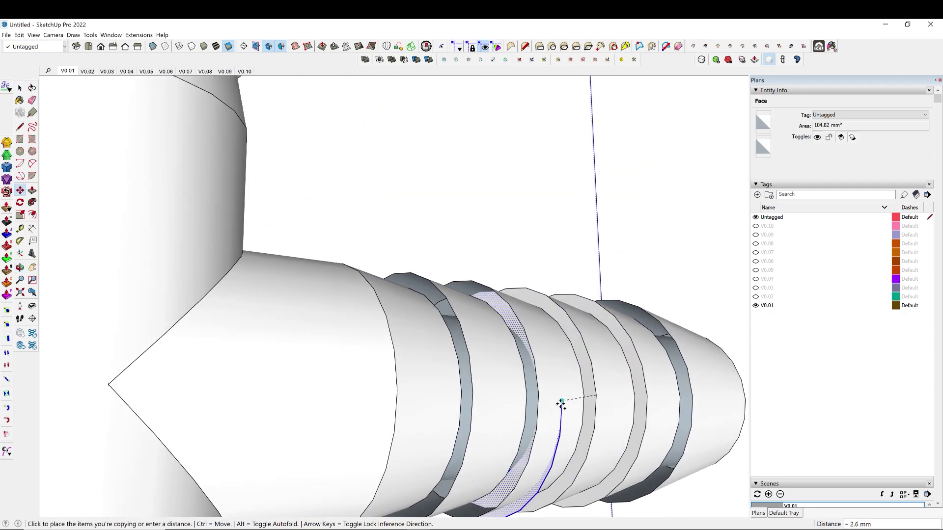
click(539, 396)
click(539, 395)
click(472, 395)
click(473, 394)
key(ctrl)
click(692, 397)
scroll(615, 396, down, 6)
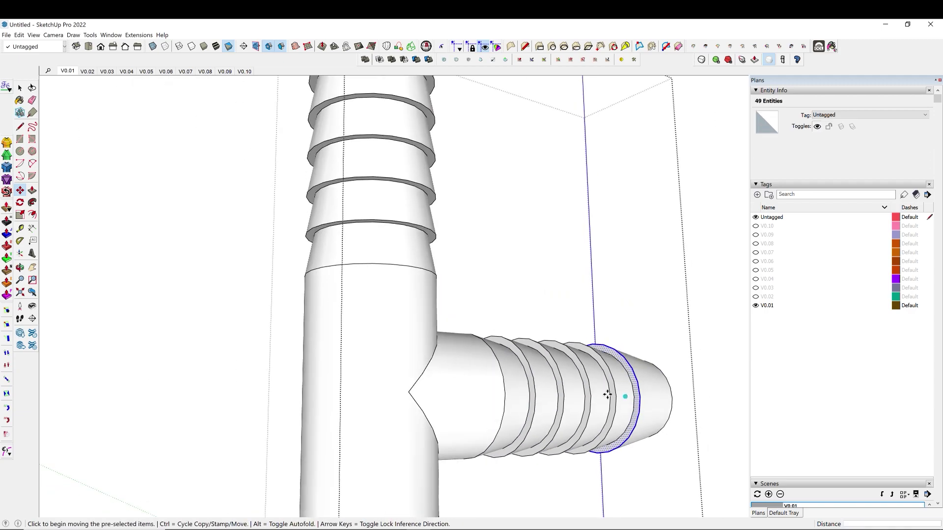
Step: Exit the fitting group and clear the selection
key(space)
click(580, 342)
scroll(442, 432, down, 3)
click(442, 433)
middle_drag(546, 349, 662, 358)
click(446, 467)
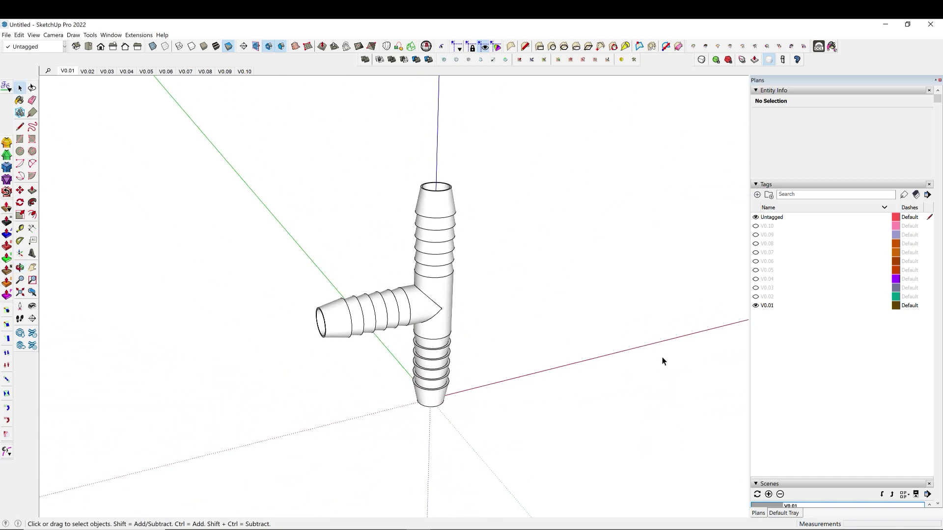
Step: Start a 3D model export in STereoLithography (*.stl) format and select the file name for editing
click(6, 35)
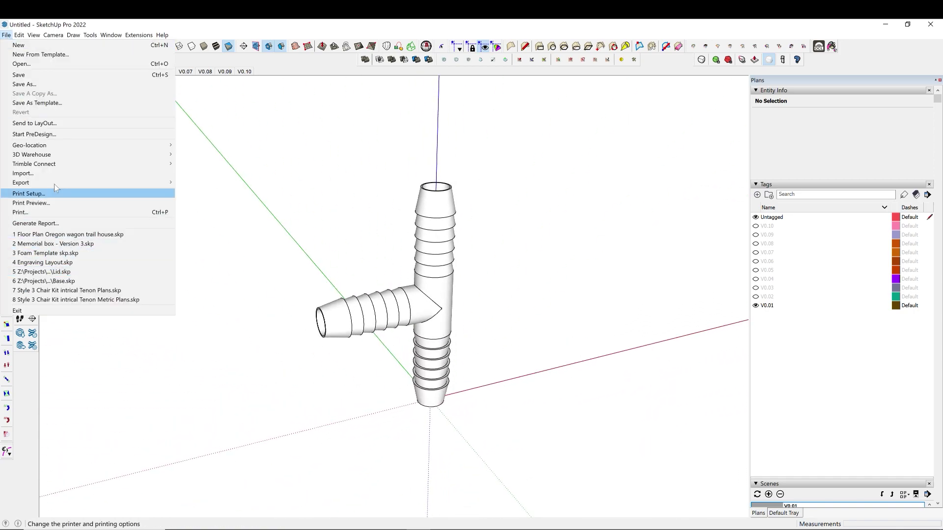
mouse_move(54, 186)
click(207, 182)
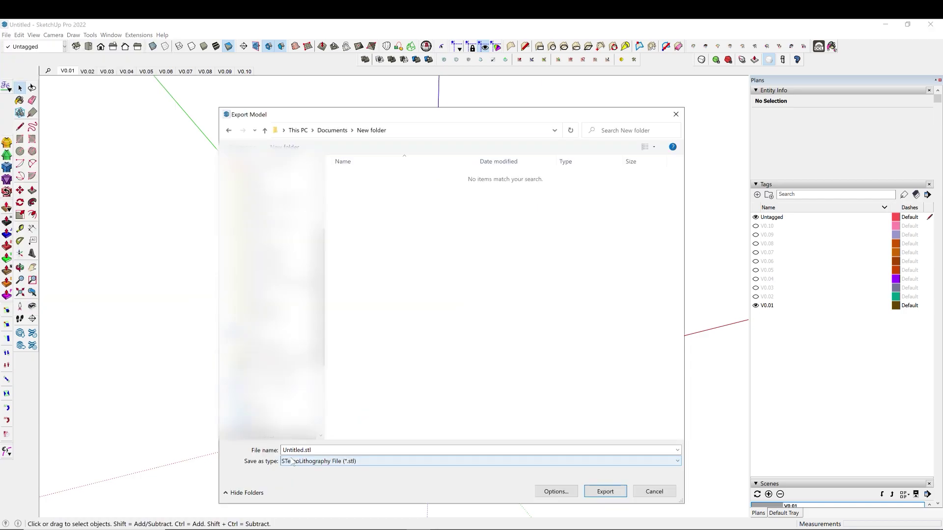
click(310, 450)
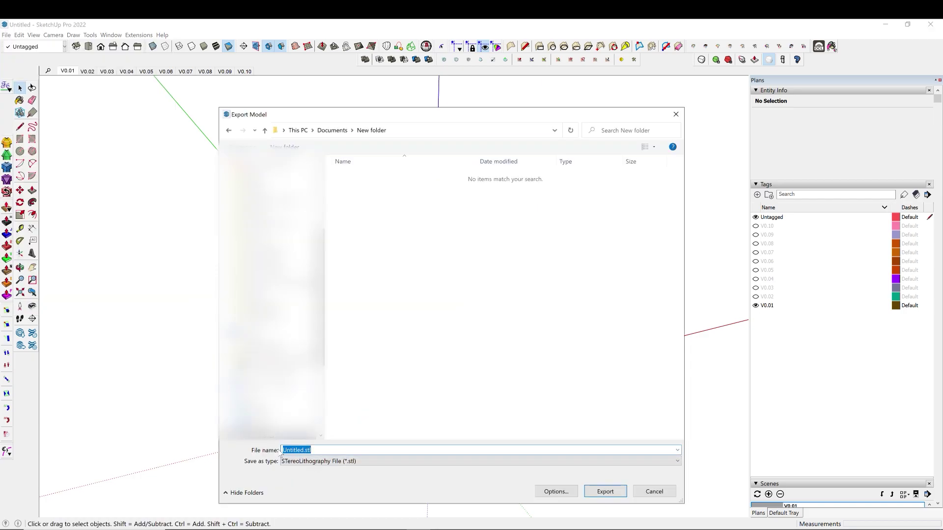